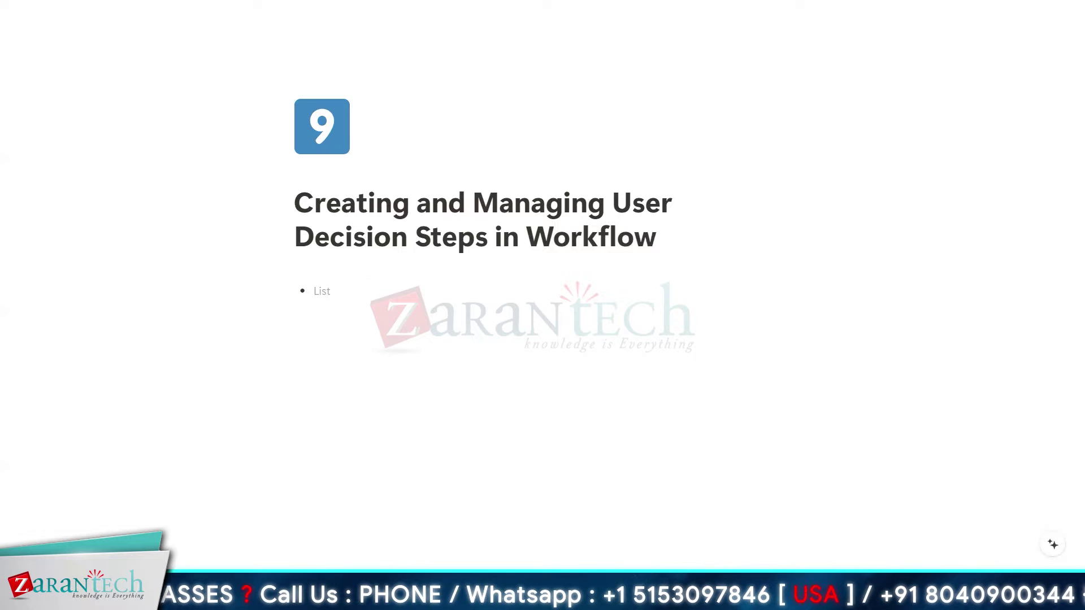
- Switch from the Notion lesson page to the SAP GUI Easy Access window
key("alt+Tab")
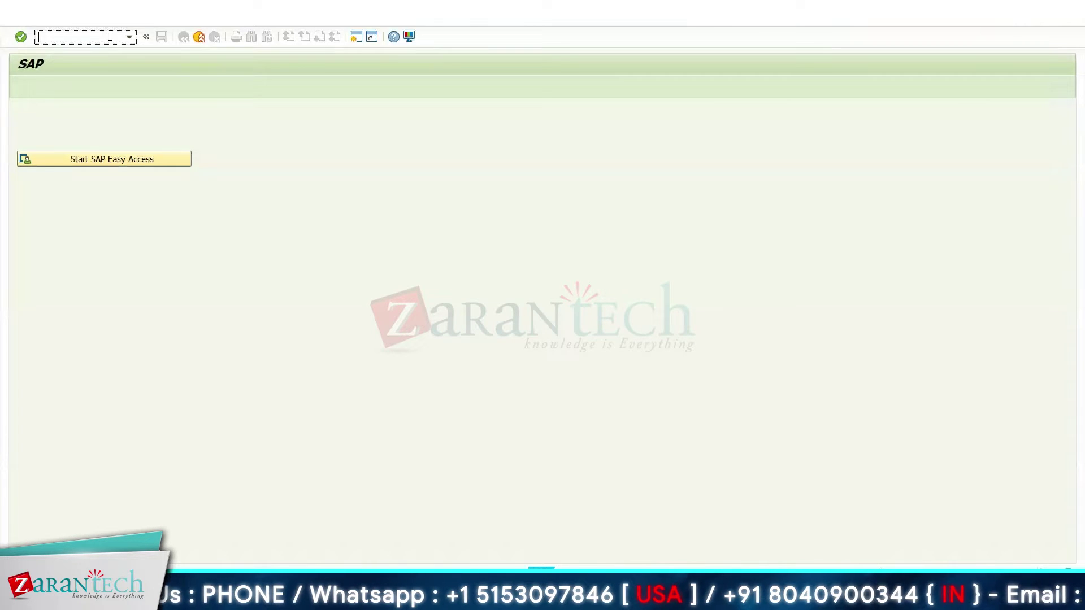
- Run transaction code mm01 and create a new, empty workflow
type("mm01")
key("Return")
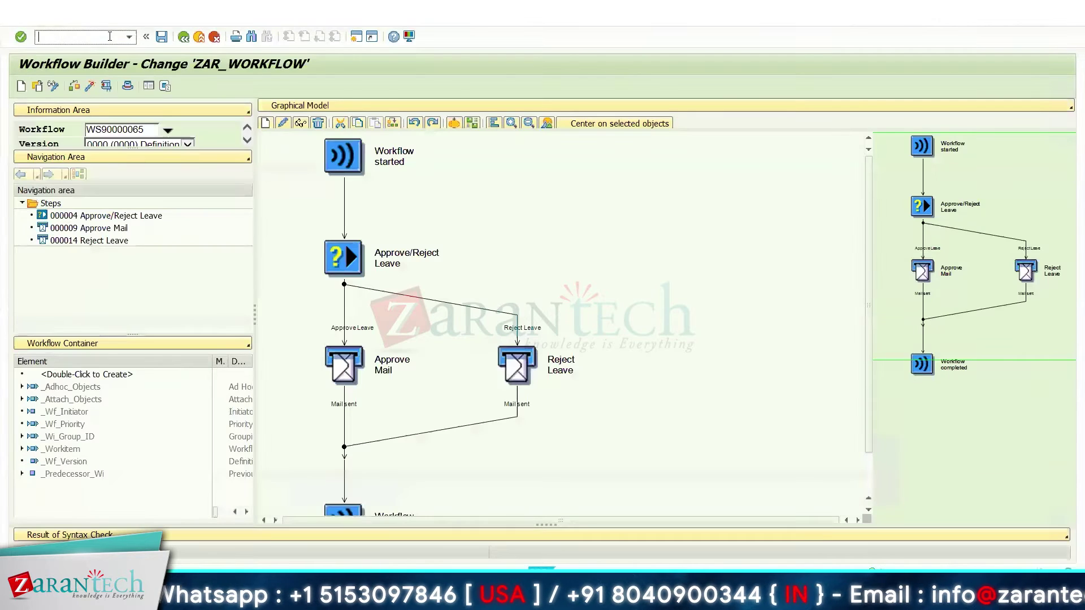
left_click(22, 86)
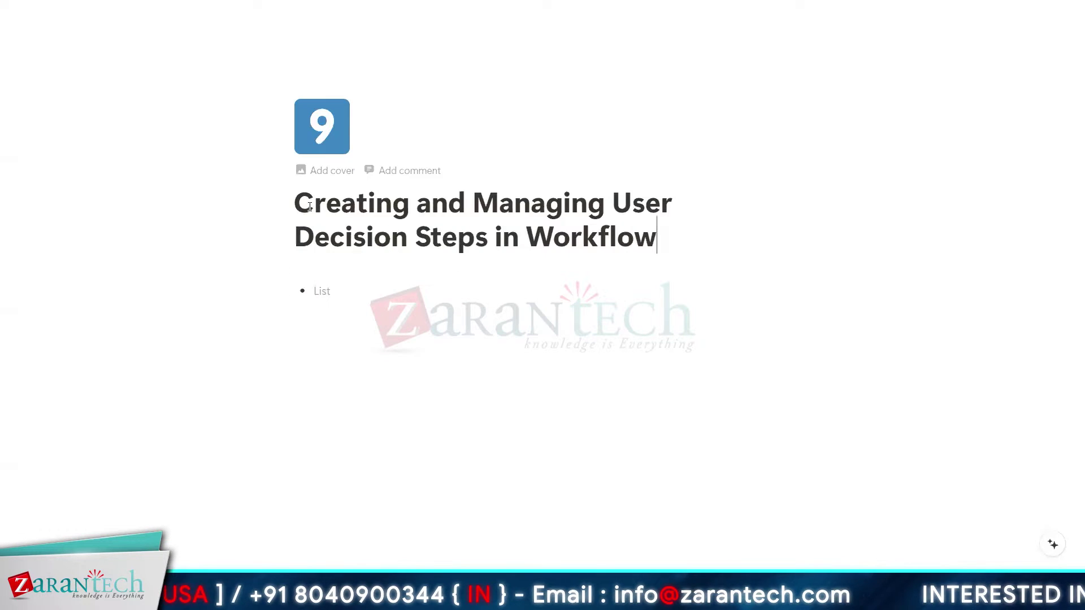
left_click(338, 206)
key("shift+Right")
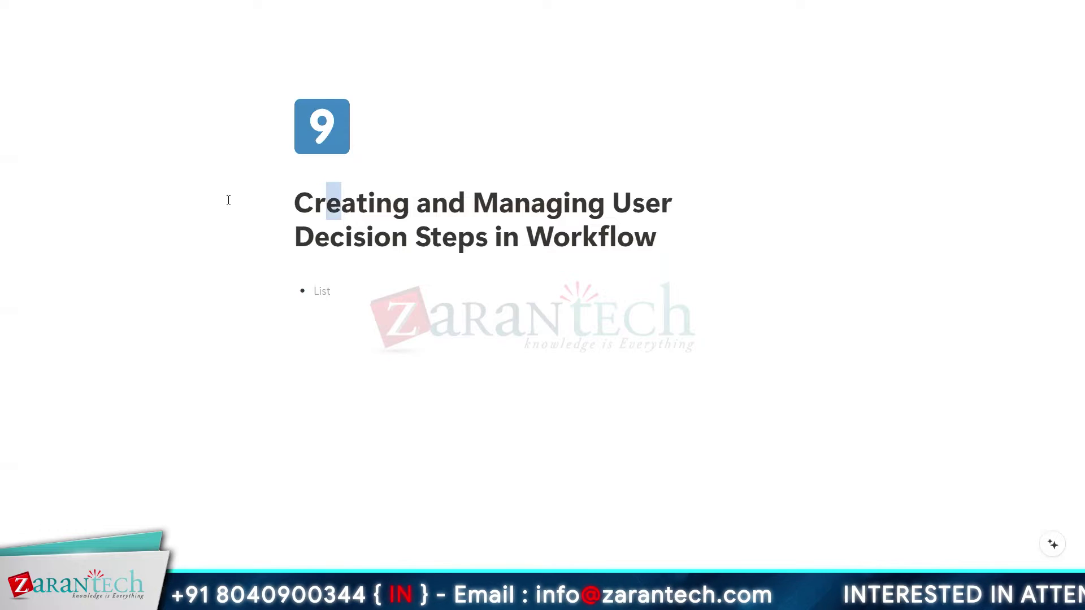
left_click(296, 212)
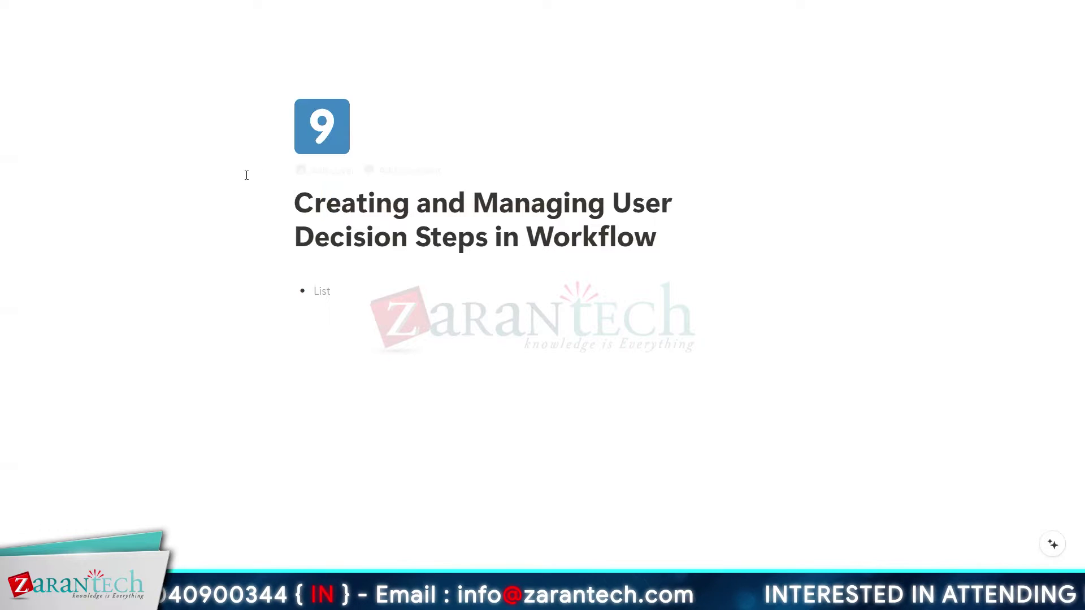
left_click_drag(314, 210, 465, 212)
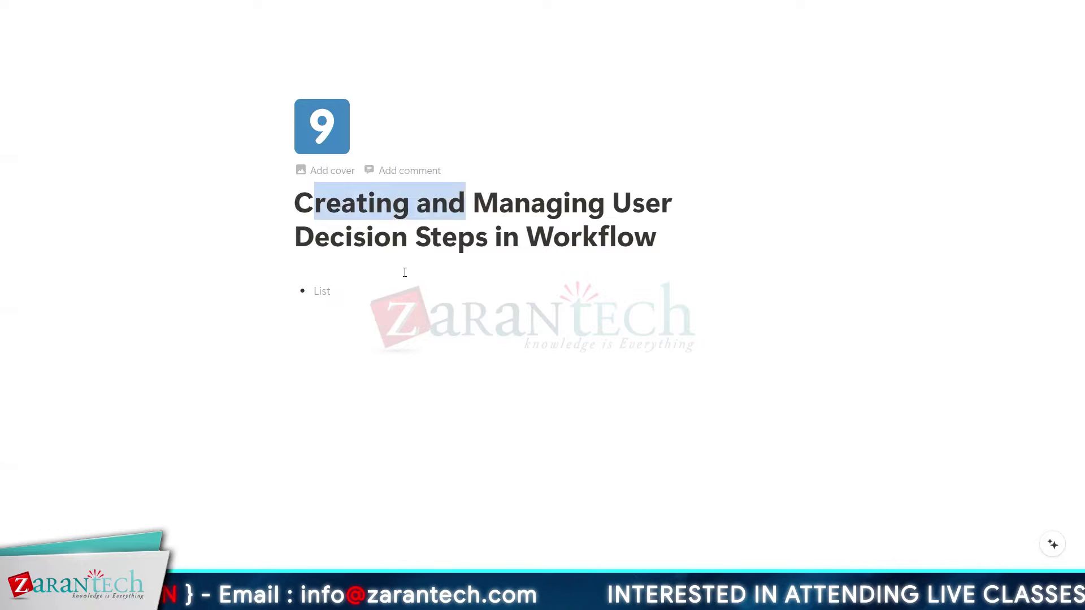
left_click(499, 211)
left_click_drag(473, 203, 688, 220)
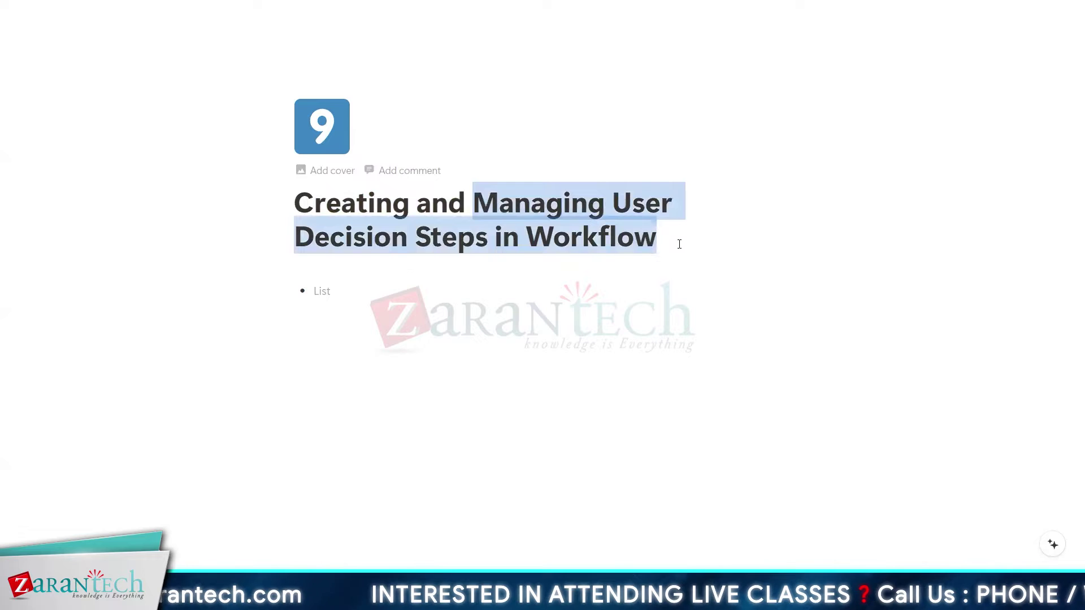
left_click(679, 244)
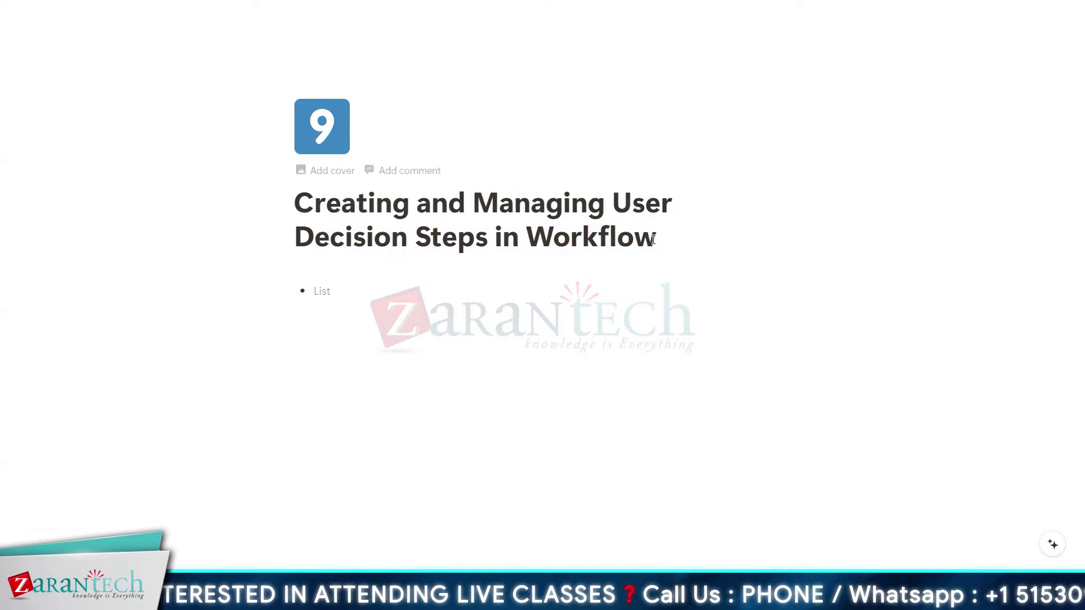
left_click_drag(655, 238, 257, 229)
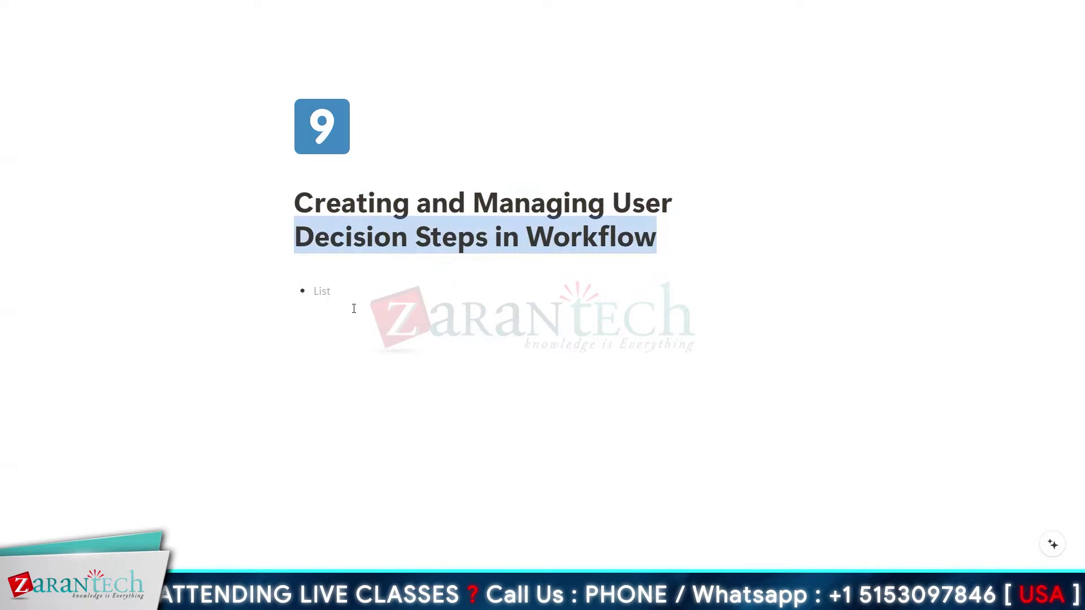
left_click(460, 347)
left_click(300, 202)
left_click_drag(300, 202, 676, 230)
left_click(675, 229)
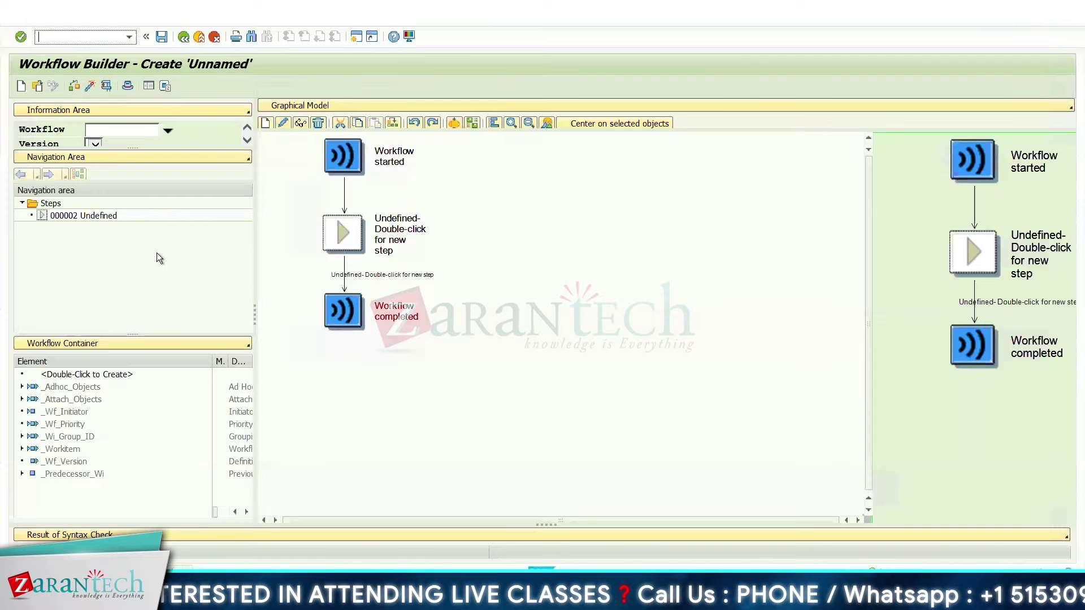
- Replace the undefined step with a User Decision step
right_click(340, 235)
left_click(364, 242)
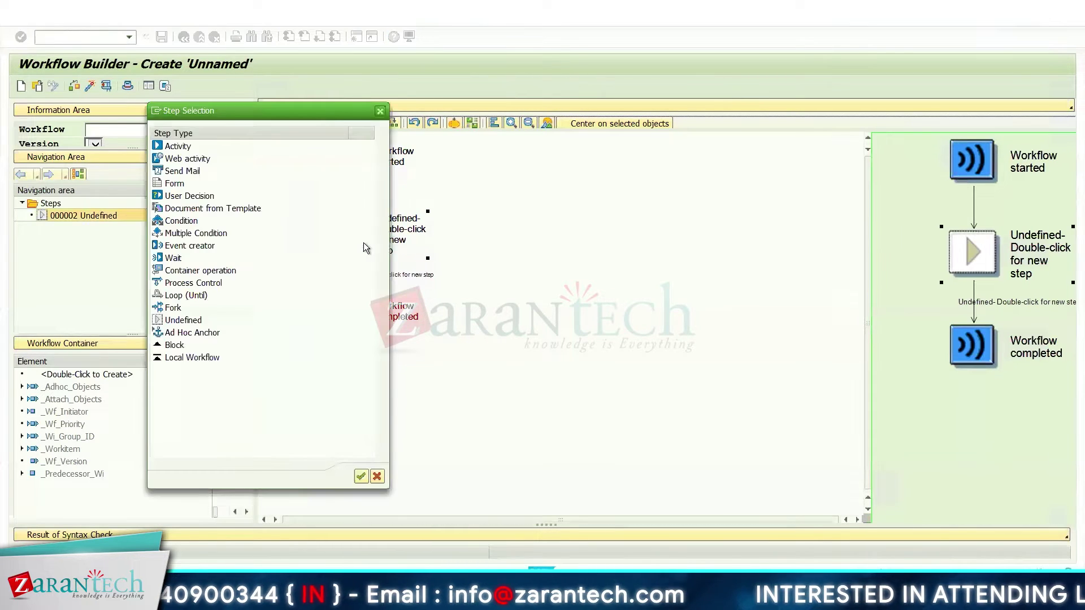
left_click_drag(331, 117, 544, 118)
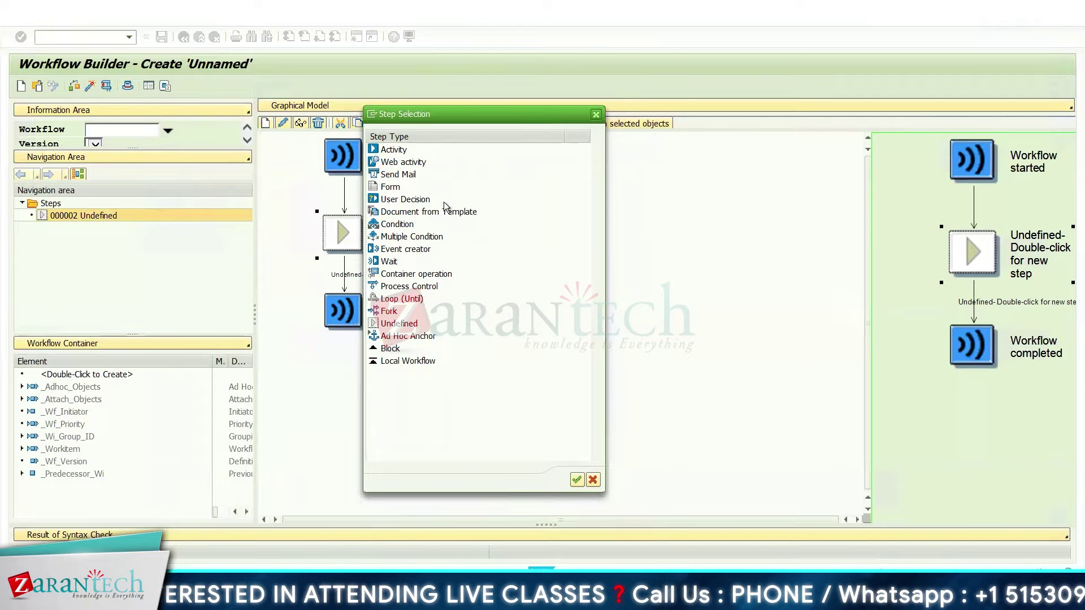
double_click(390, 200)
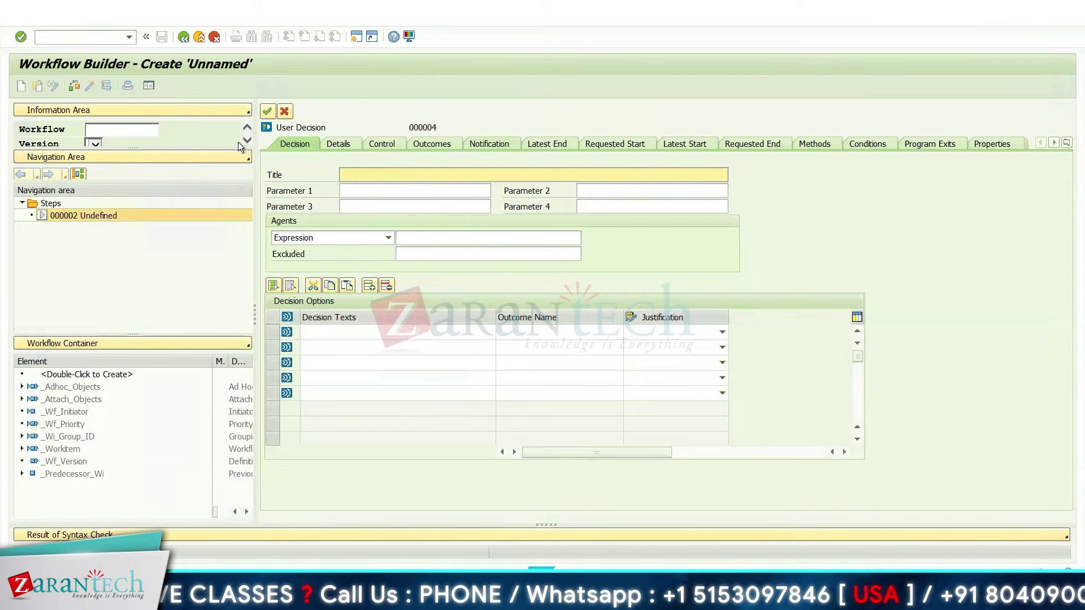
- Title the decision step 'Approve / Reject Leave'
left_click(369, 172)
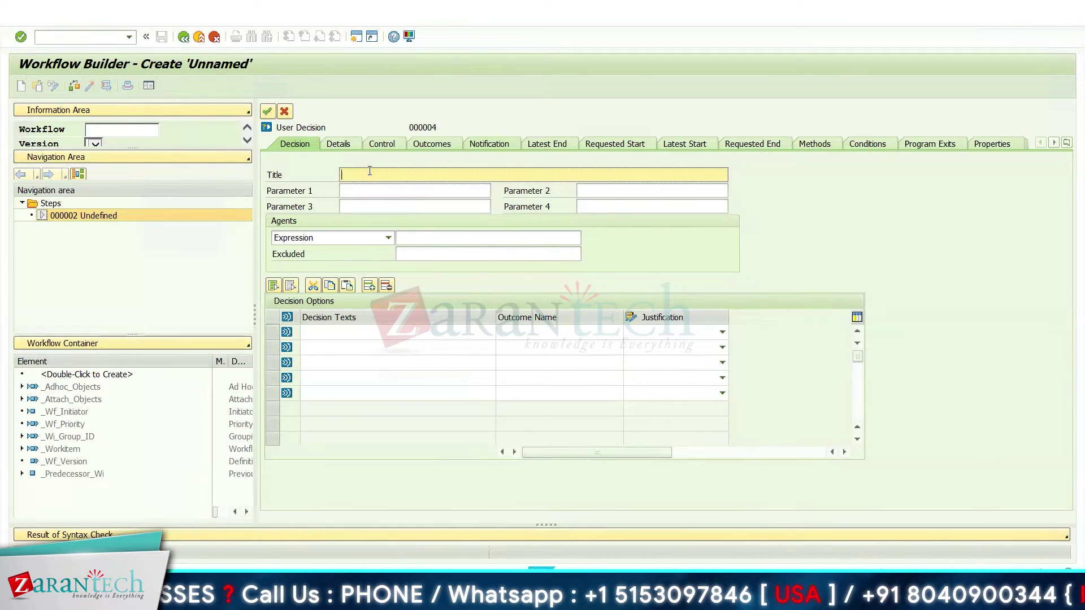
type("Appr")
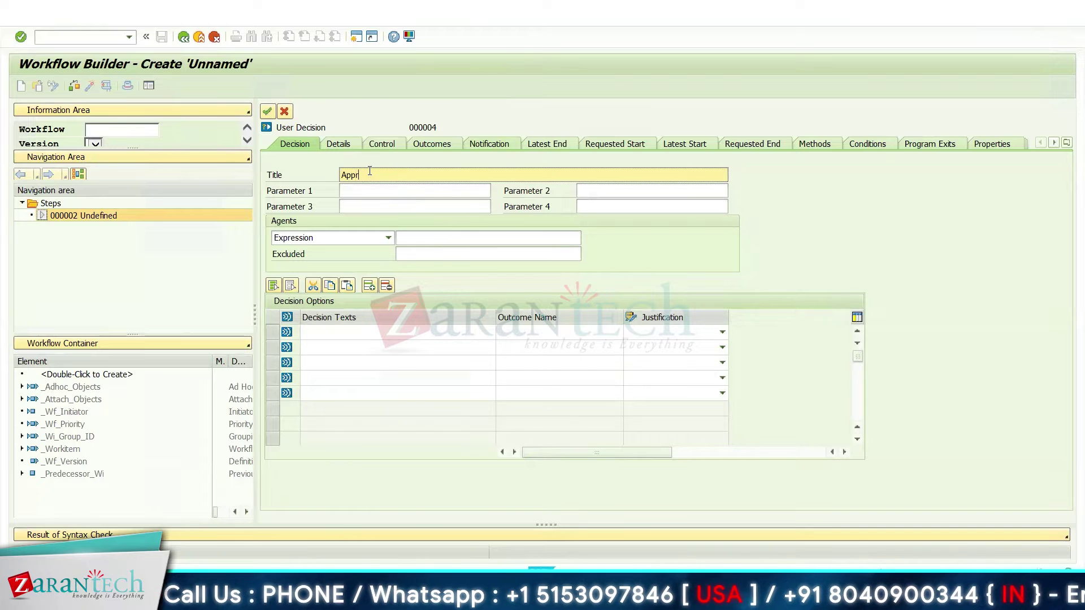
type("ove / Re")
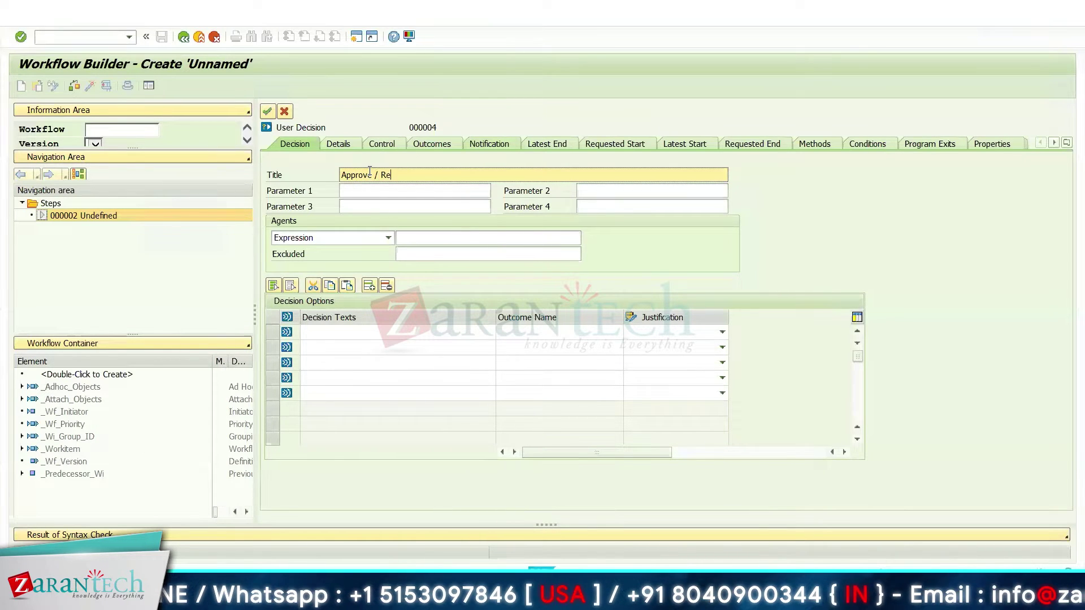
type("ject LEave")
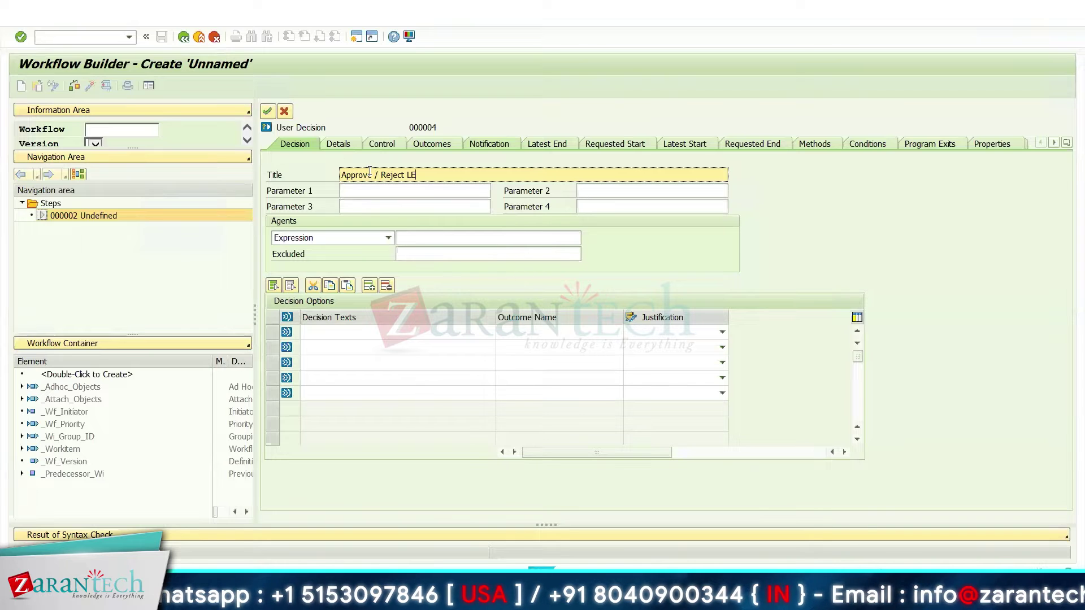
key("BackSpace")
key("BackSpace")
key("BackSpace")
key("BackSpace")
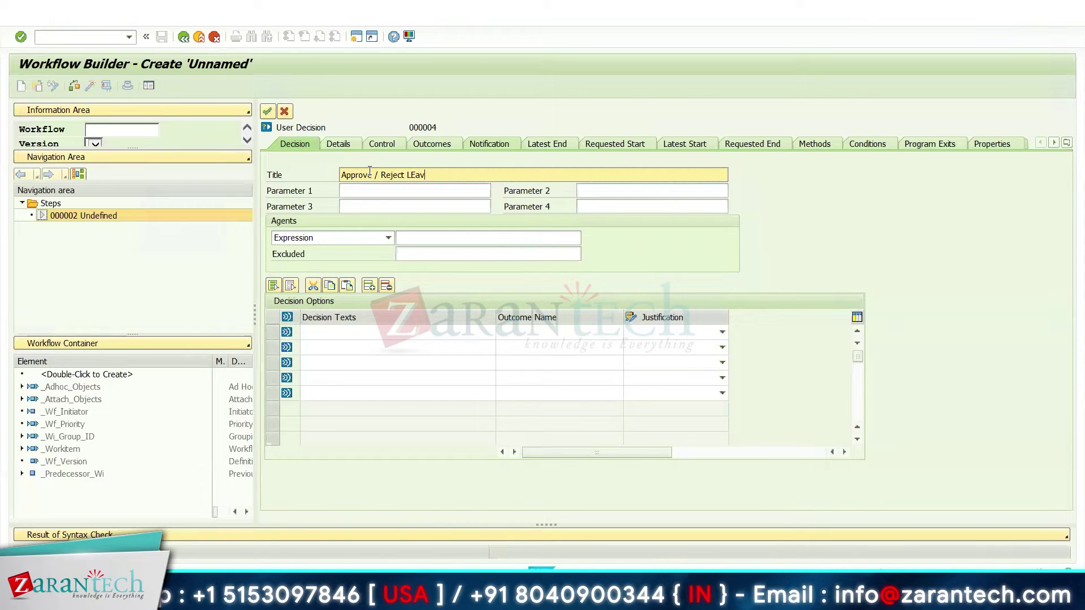
type("eave")
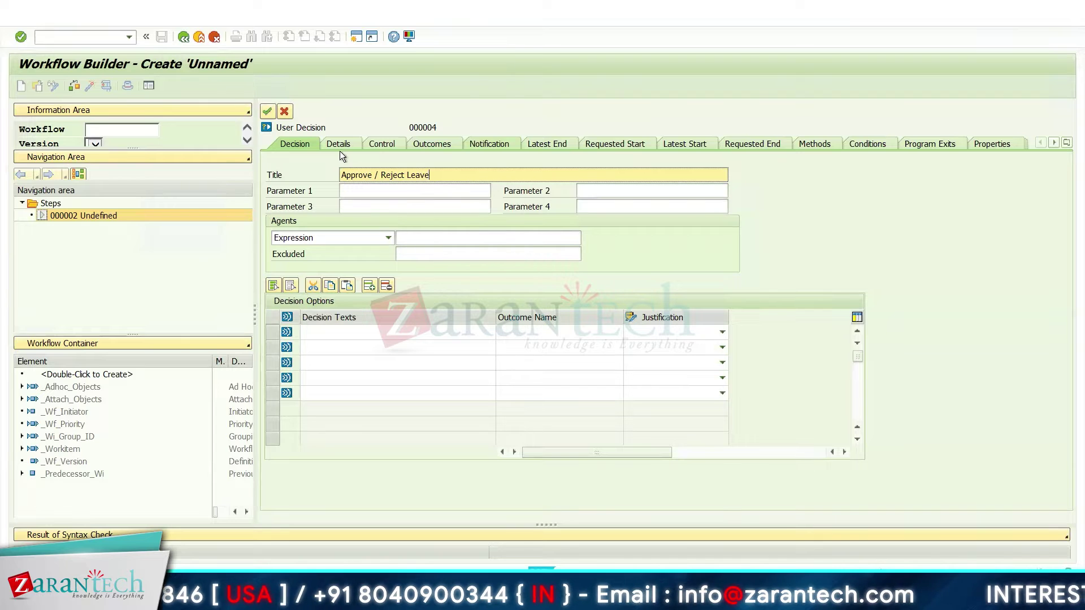
left_click(623, 198)
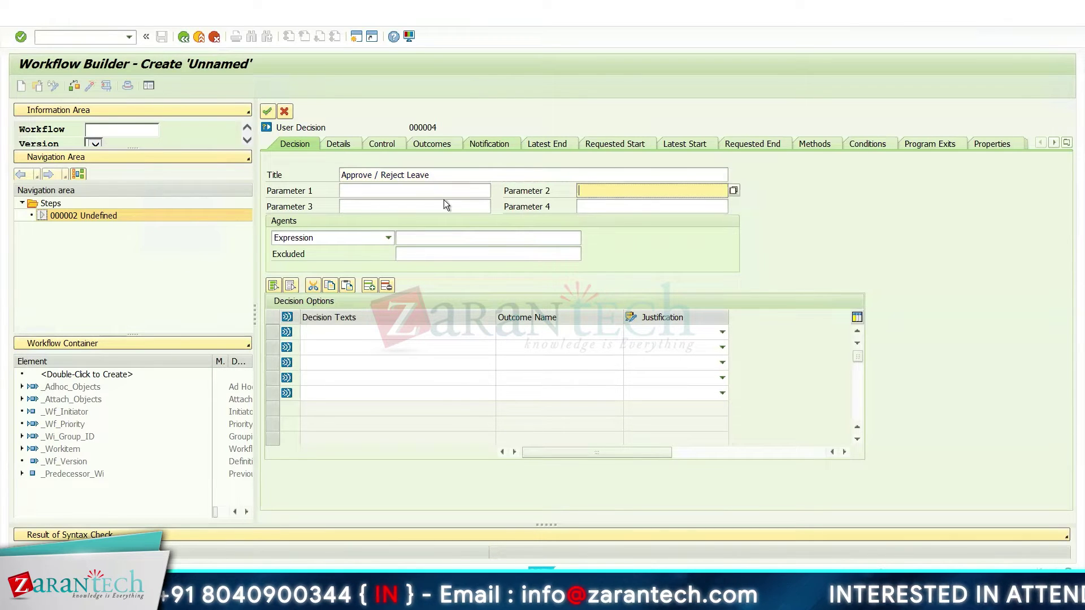
key("Tab")
left_click(635, 188)
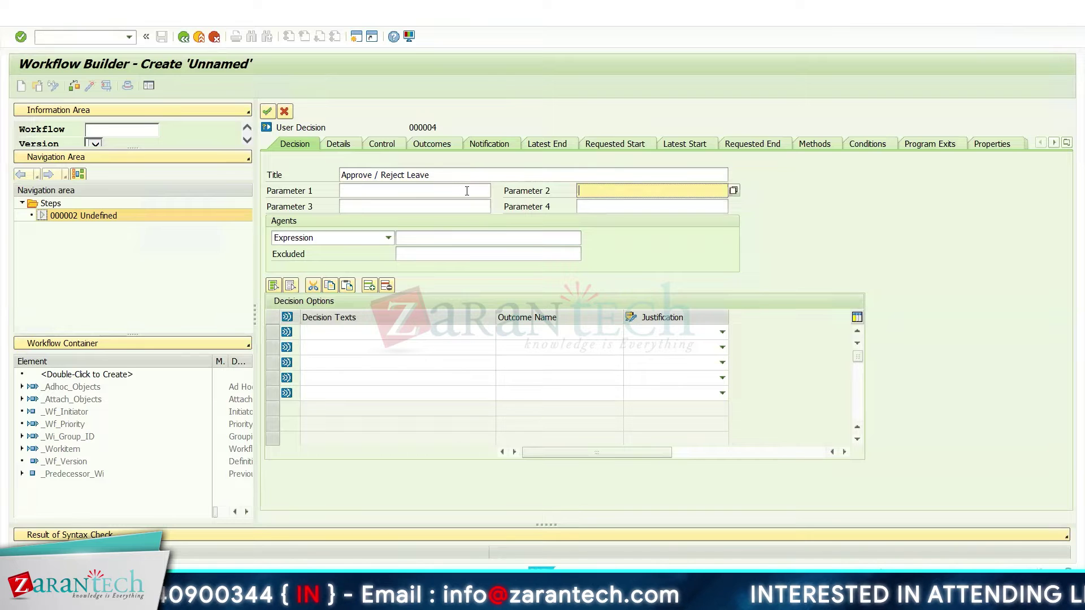
left_click(463, 192)
left_click(441, 205)
left_click(473, 191)
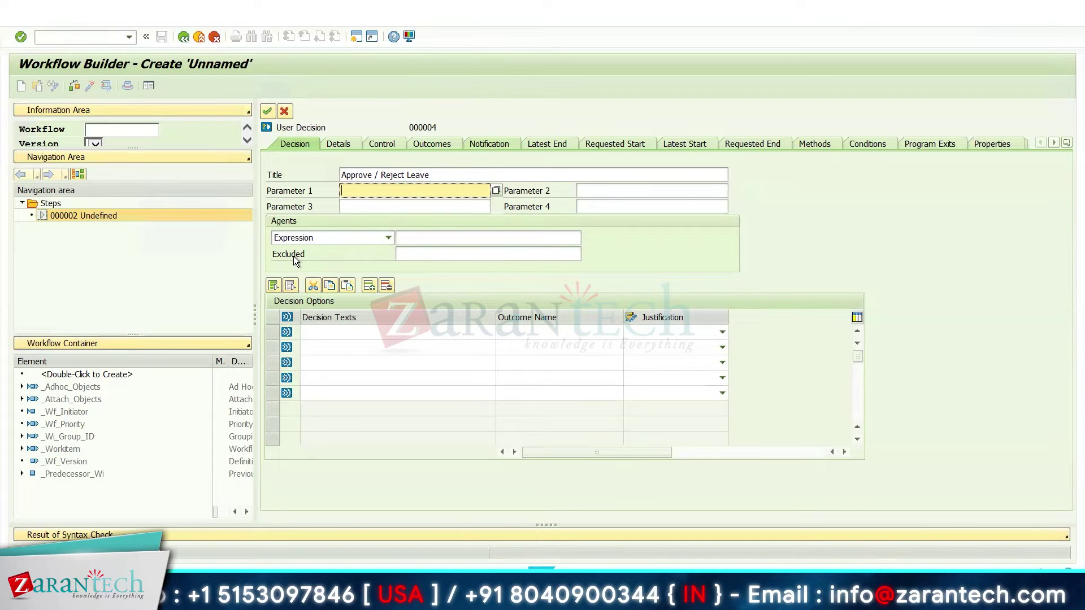
- Set the decision step's agent to the Workflow initiator expression
left_click(321, 233)
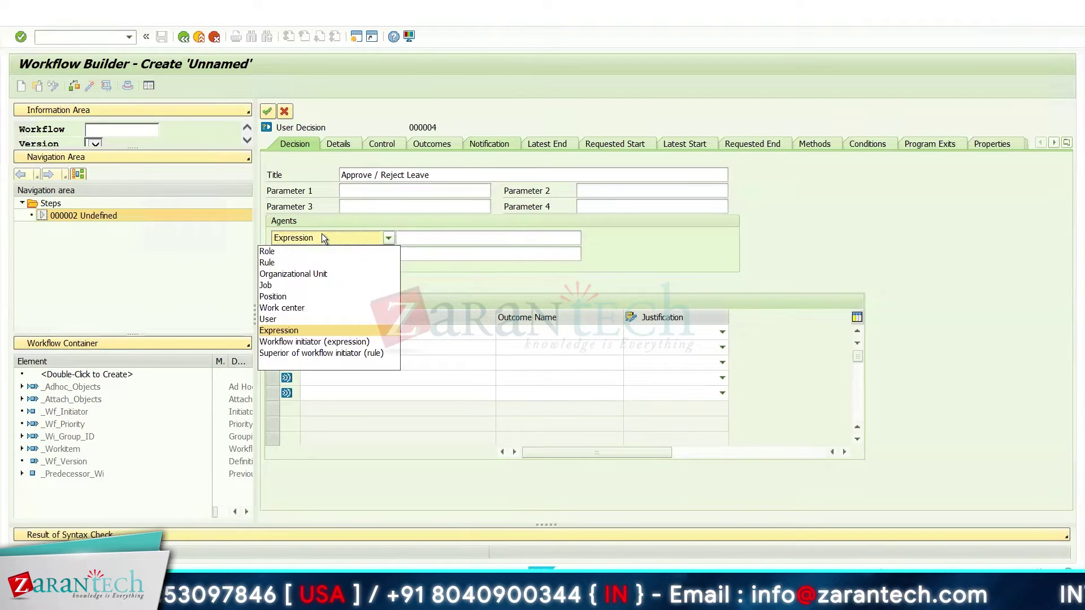
left_click(296, 318)
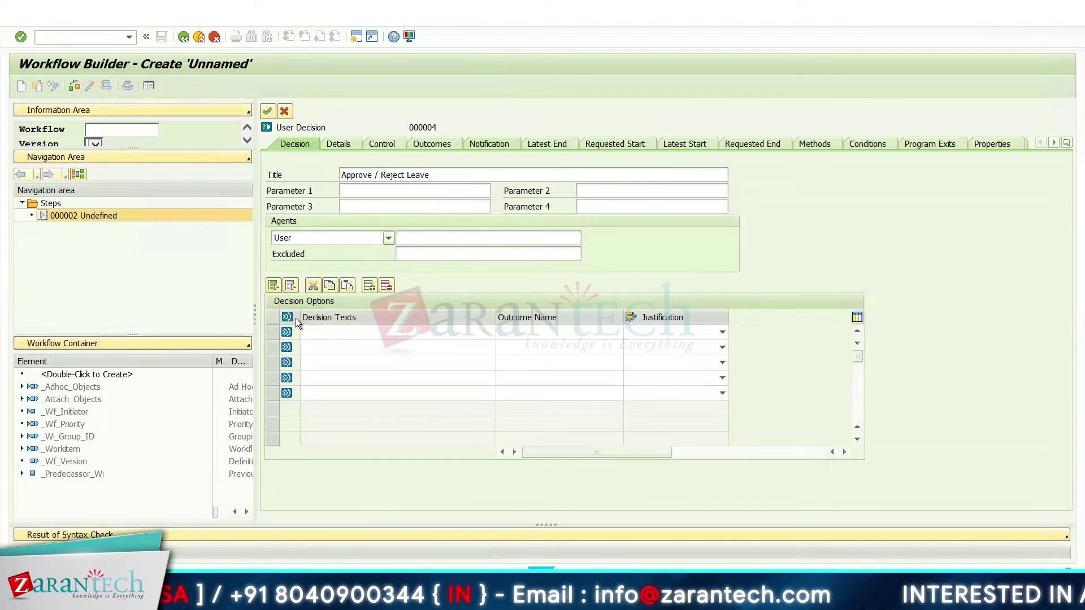
left_click(333, 239)
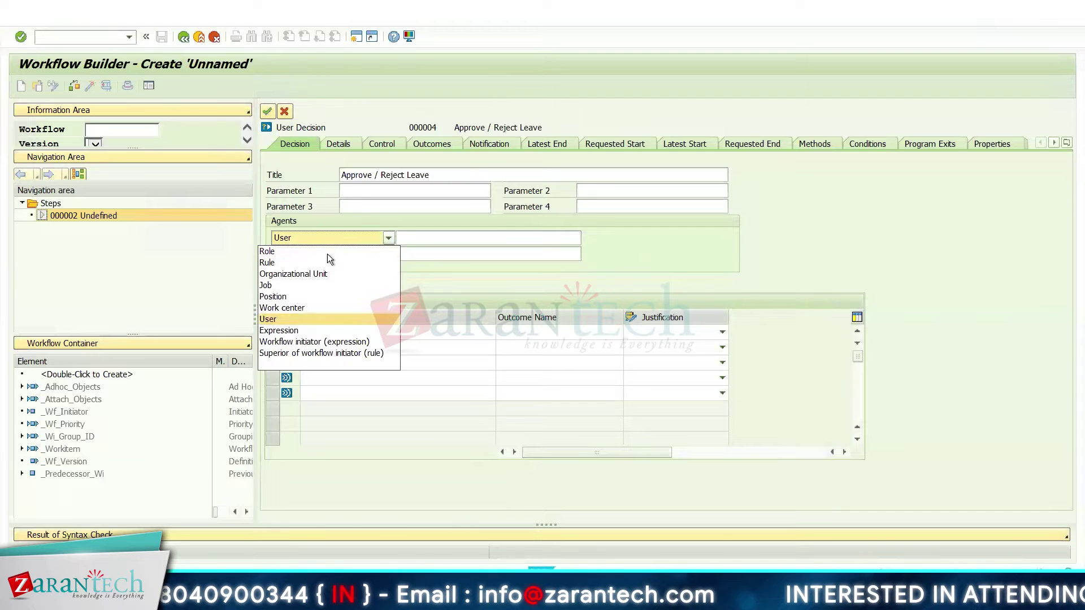
left_click(304, 346)
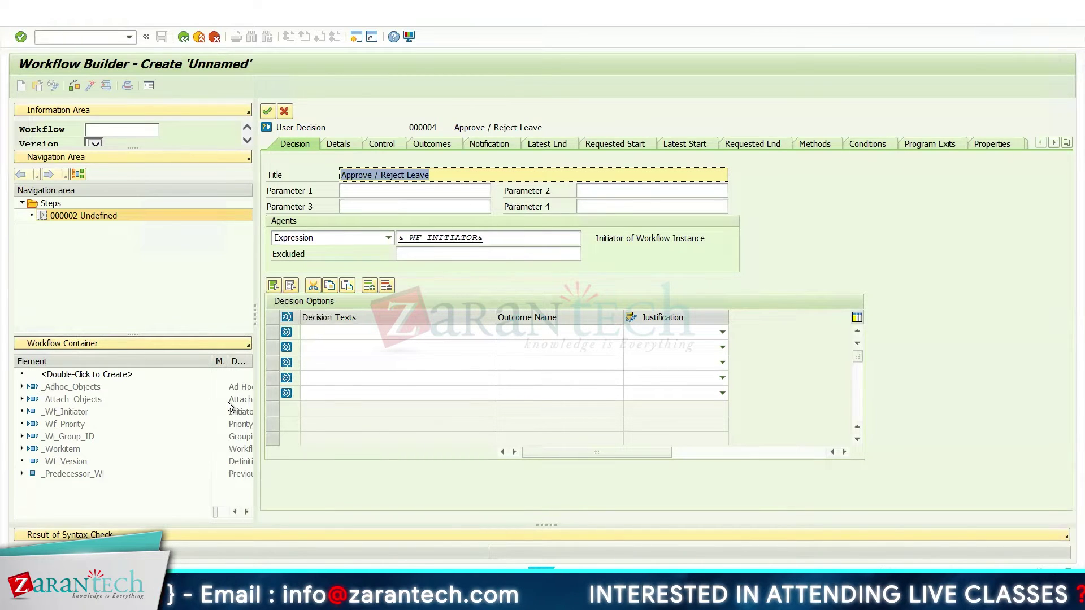
left_click(418, 334)
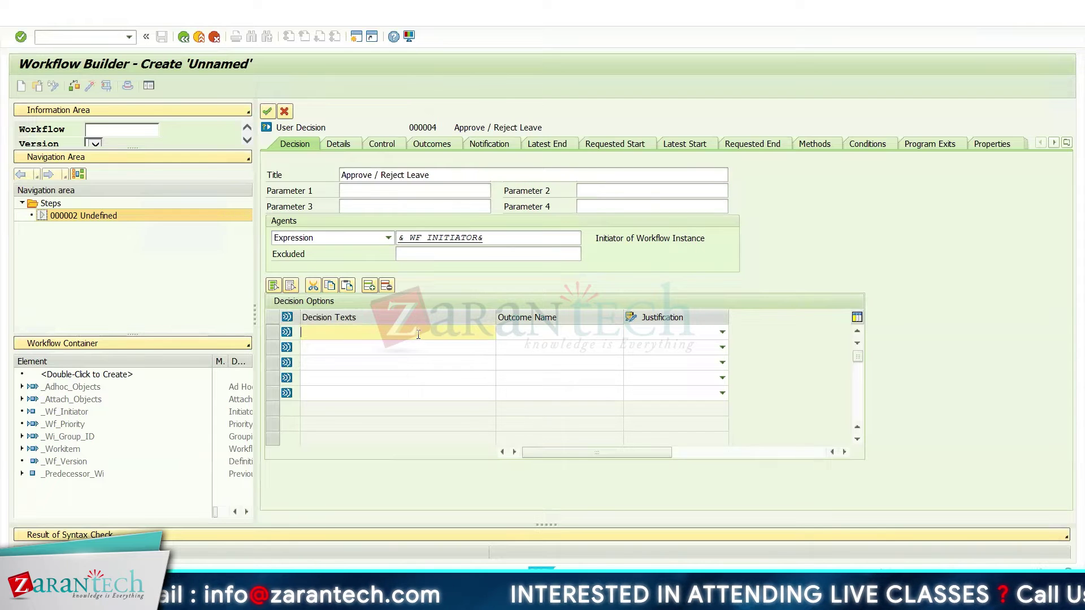
- Enter Approve and Reject as the first two decision options
type("Appr")
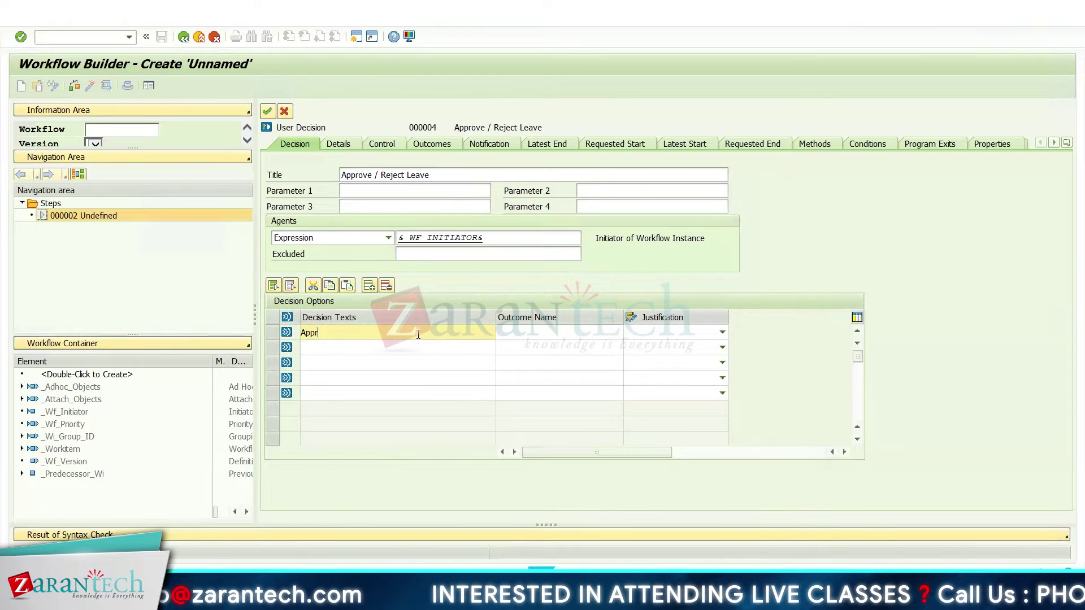
type("ove")
key("Tab")
type("Approve")
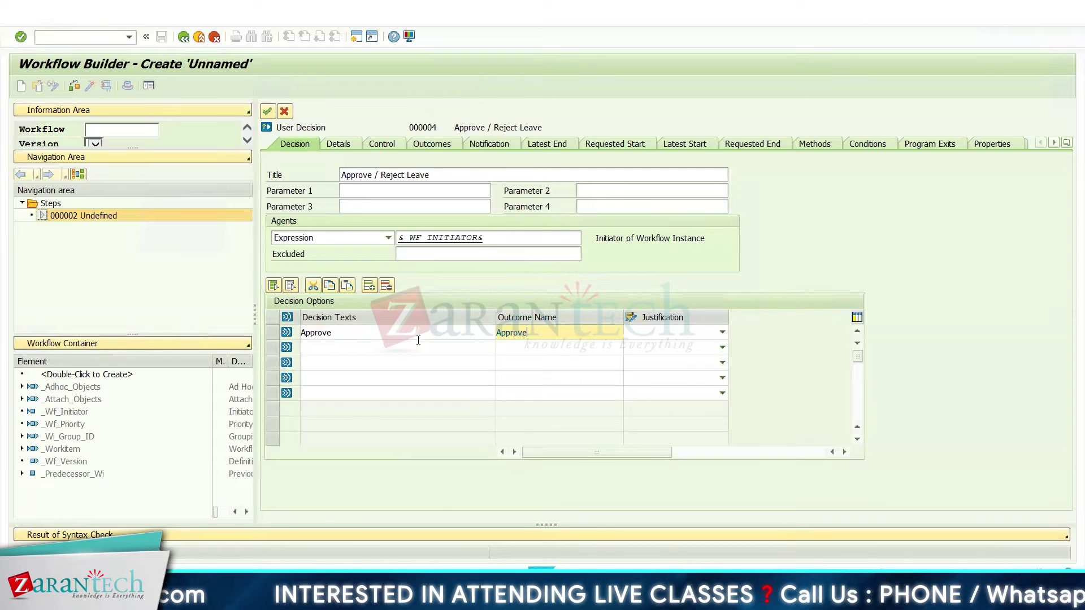
left_click(417, 348)
type("Reject")
key("Tab")
type("Reject")
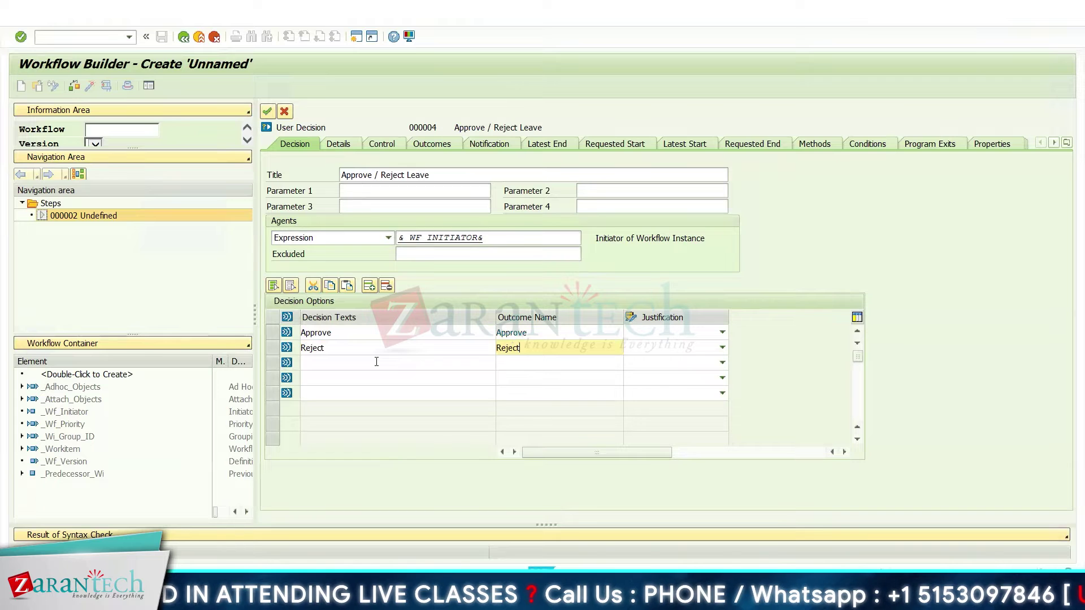
- Add the 'Not Sure Meet me Personally' option with outcome Not Sure and confirm the step
left_click(376, 362)
type("C")
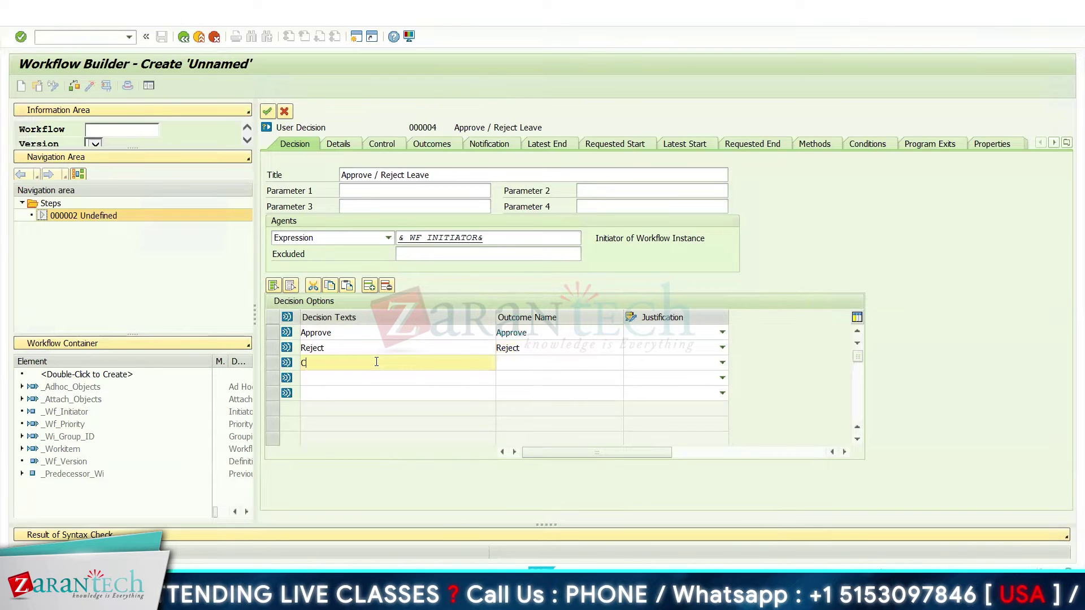
key("BackSpace")
type("N")
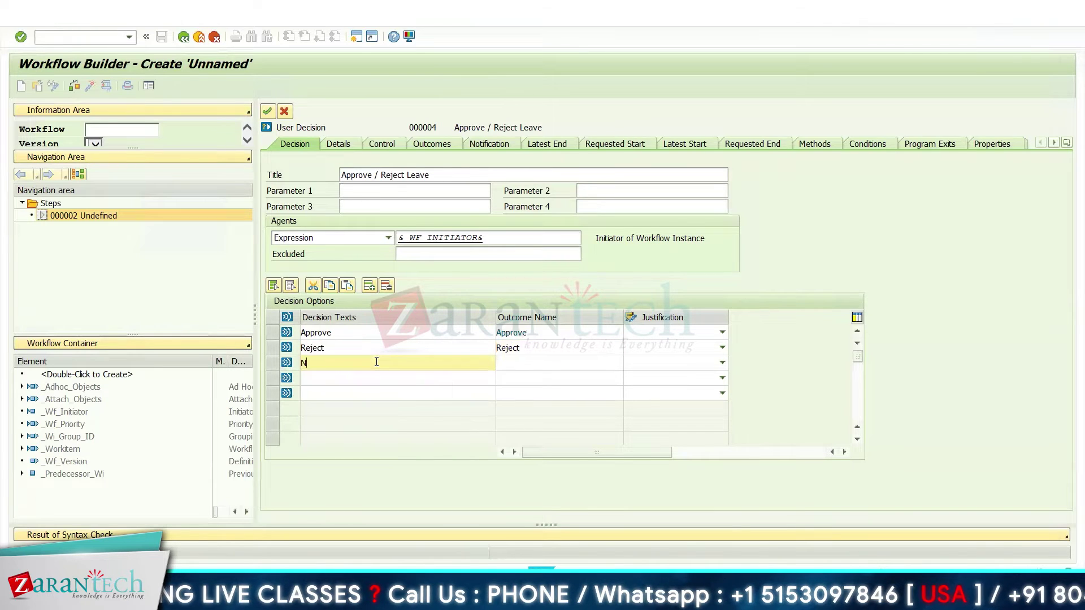
type("ot Sure ME")
key("BackSpace")
type("eet me ")
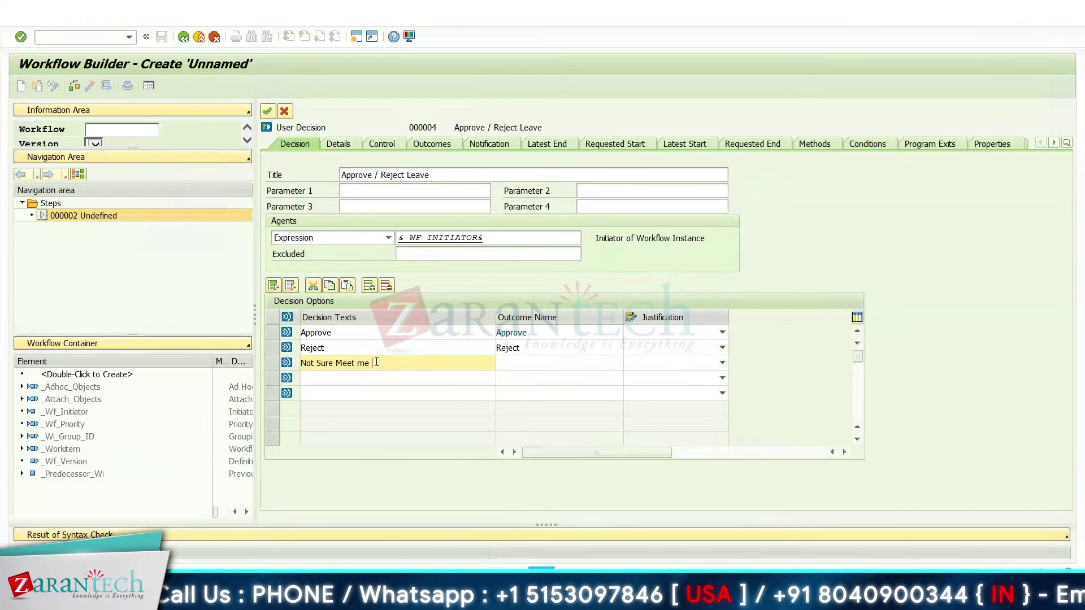
type("Personally")
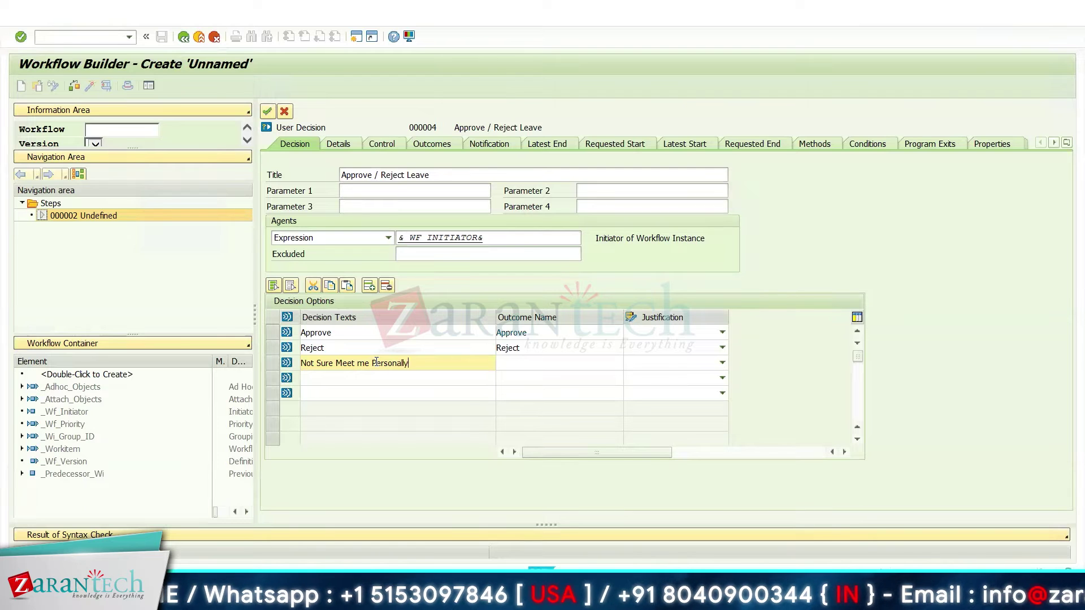
key("Tab")
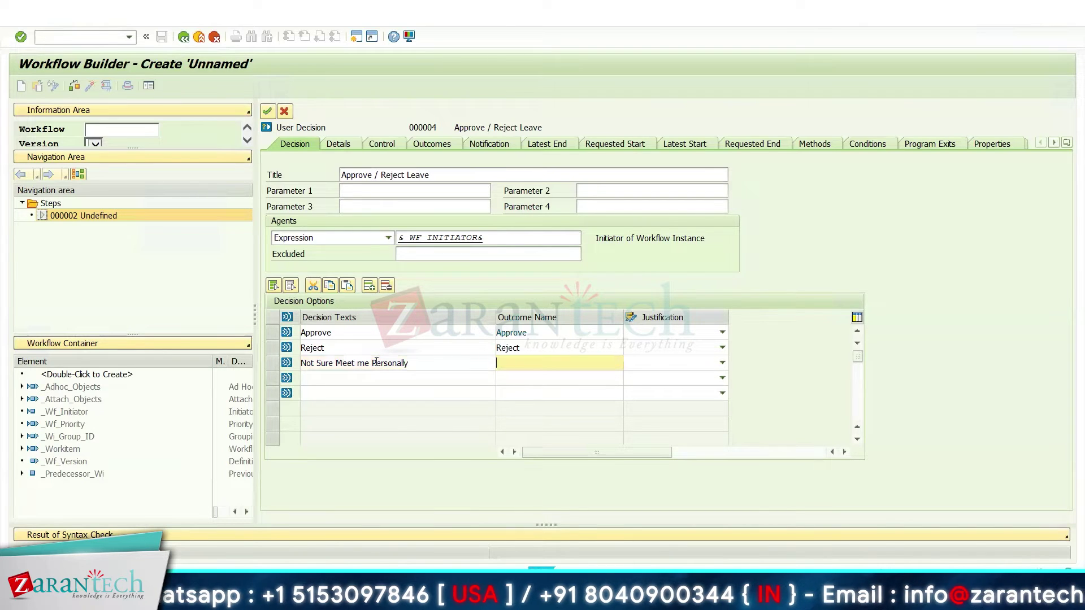
type("Not")
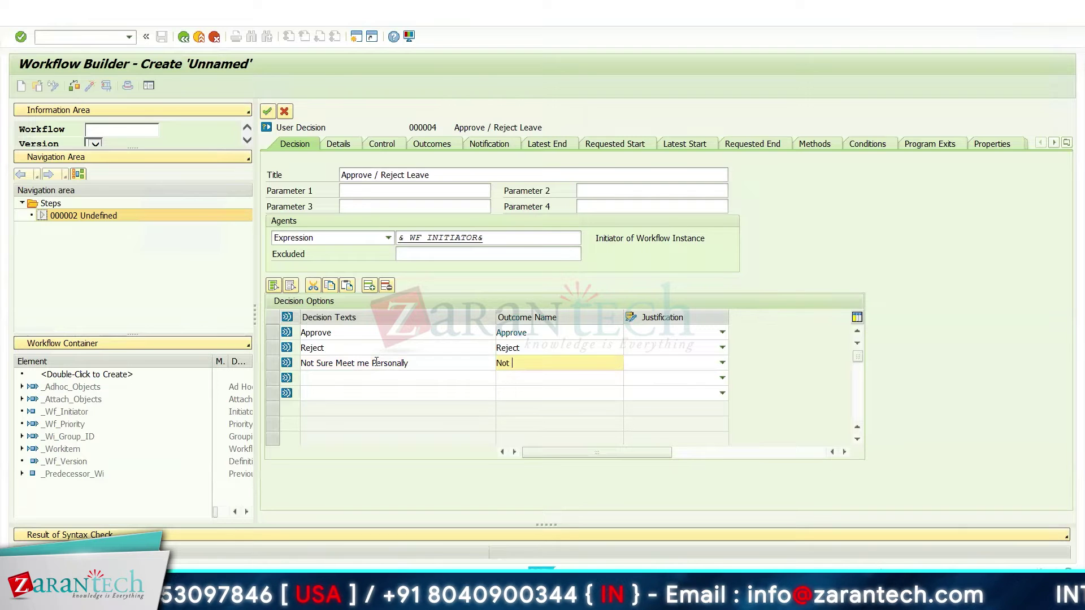
type(" Sure")
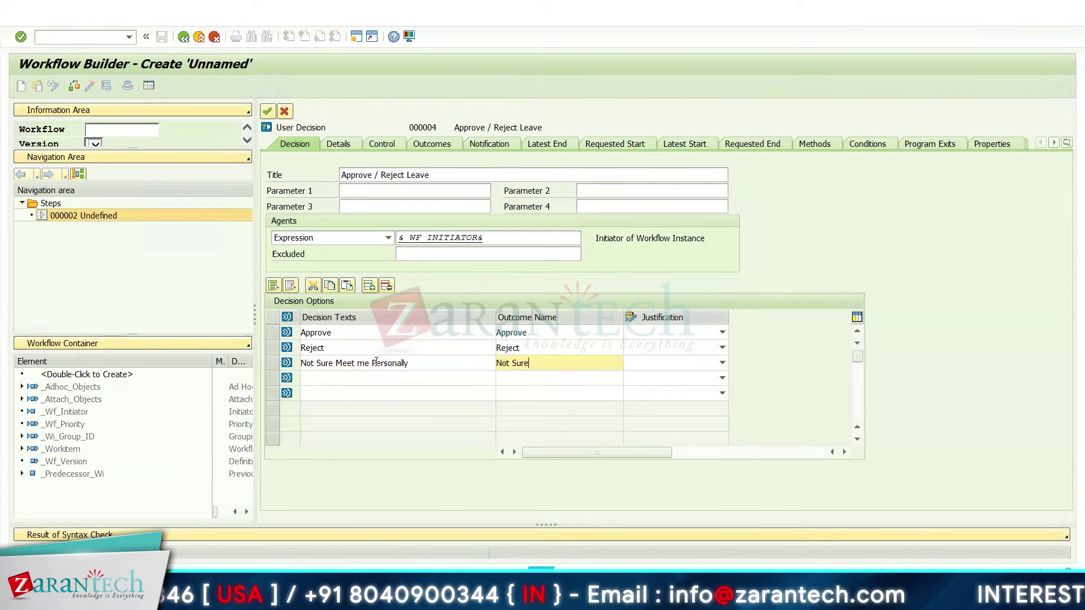
left_click(266, 111)
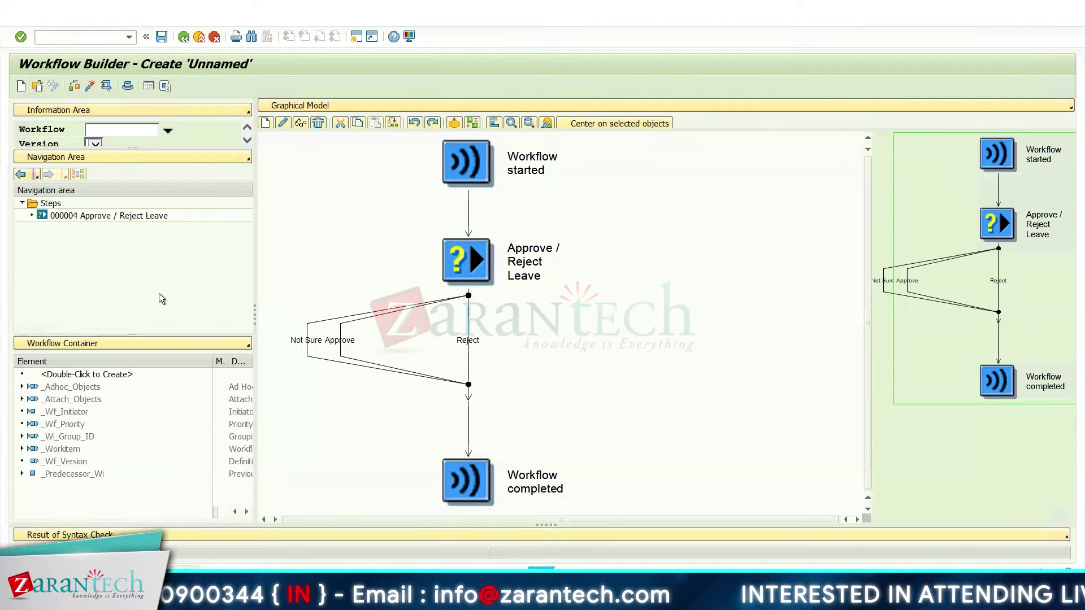
- Save the workflow as ZAR_WORKFLOW, 'Leave Approve/Reject Workflow', and confirm the directory entry
left_click(162, 38)
left_click(154, 143)
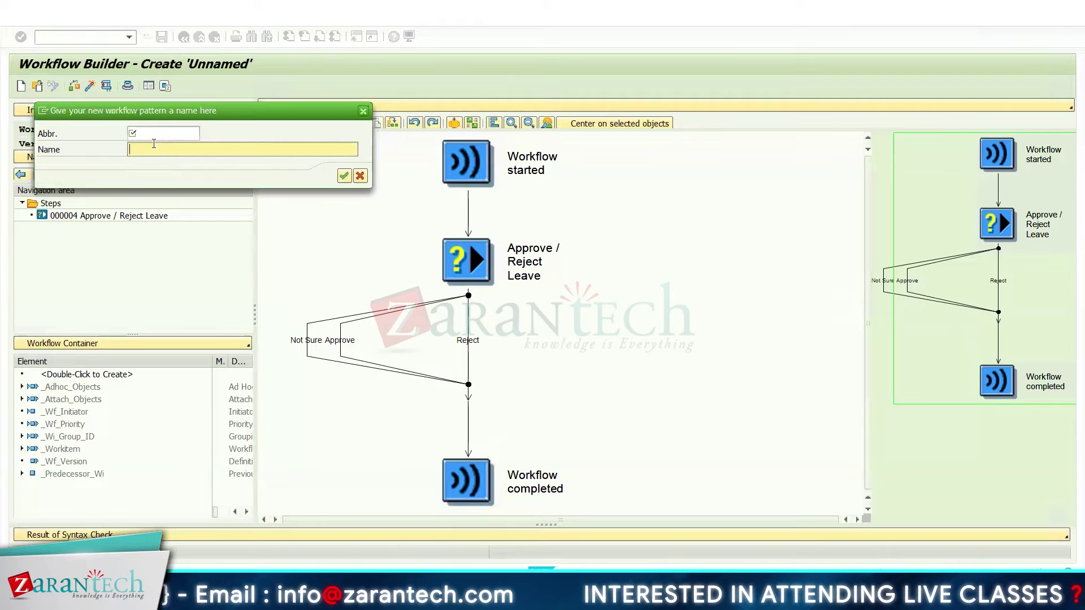
left_click(157, 135)
key("Down")
key("Down")
key("Return")
key("Tab")
key("Down")
key("Down")
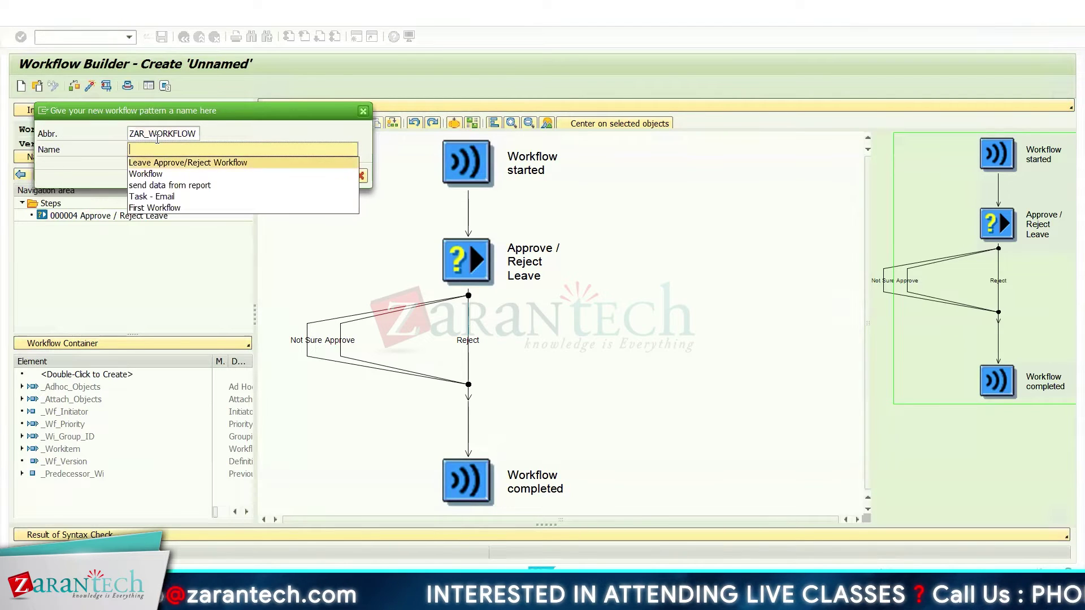
key("Return")
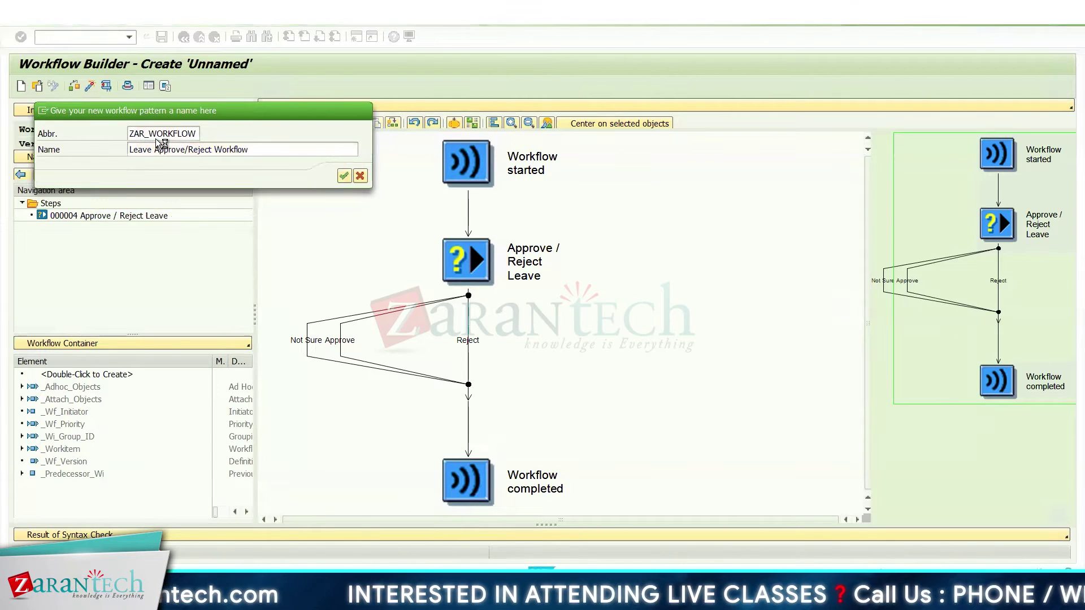
key("Return")
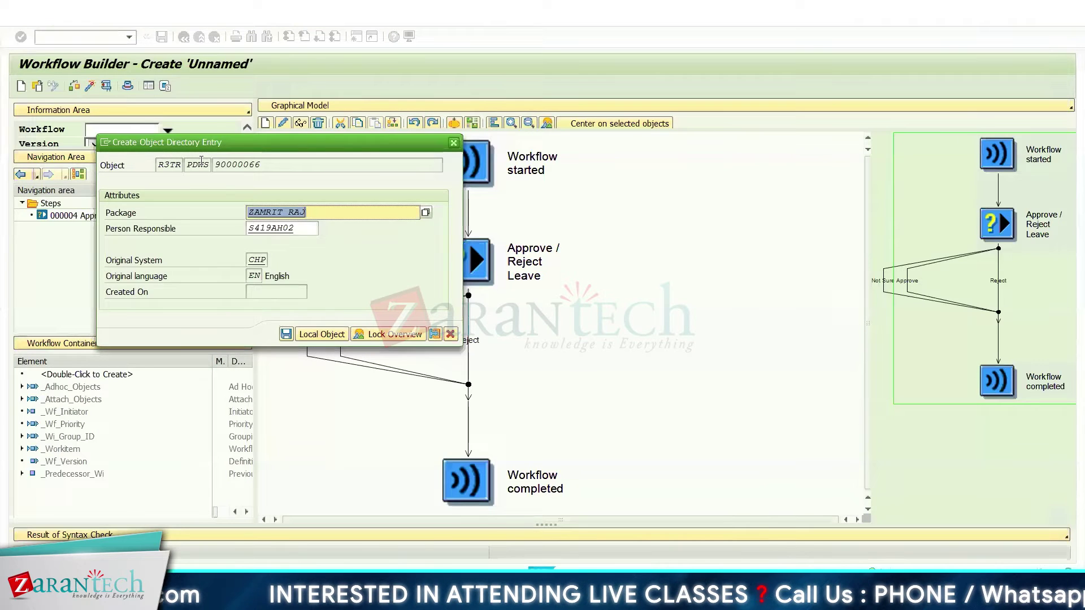
key("Return")
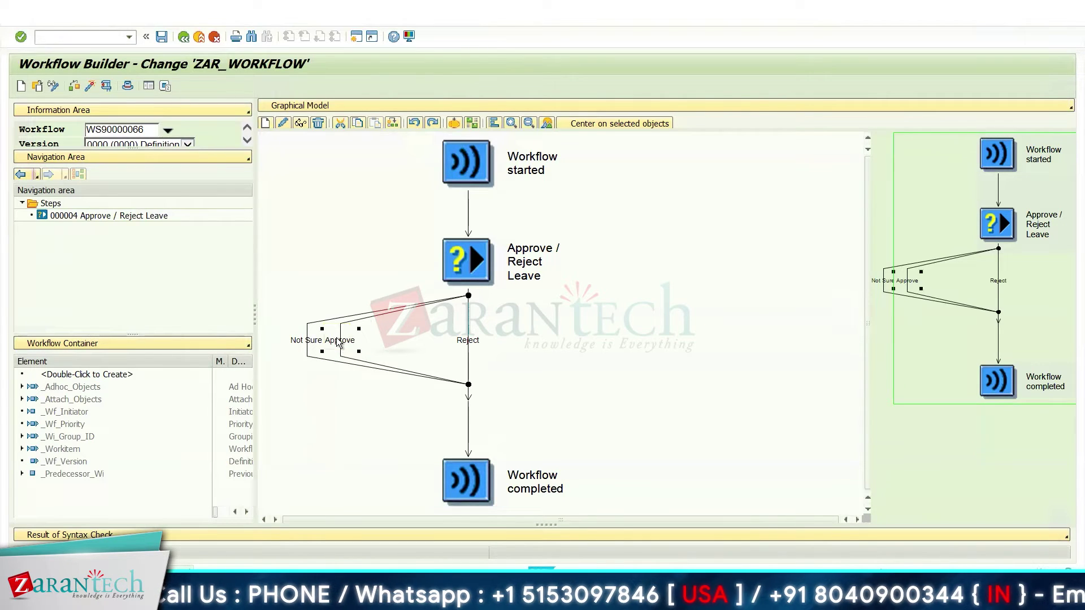
- Insert a Send Mail step on the Approve outcome branch
left_click(298, 339)
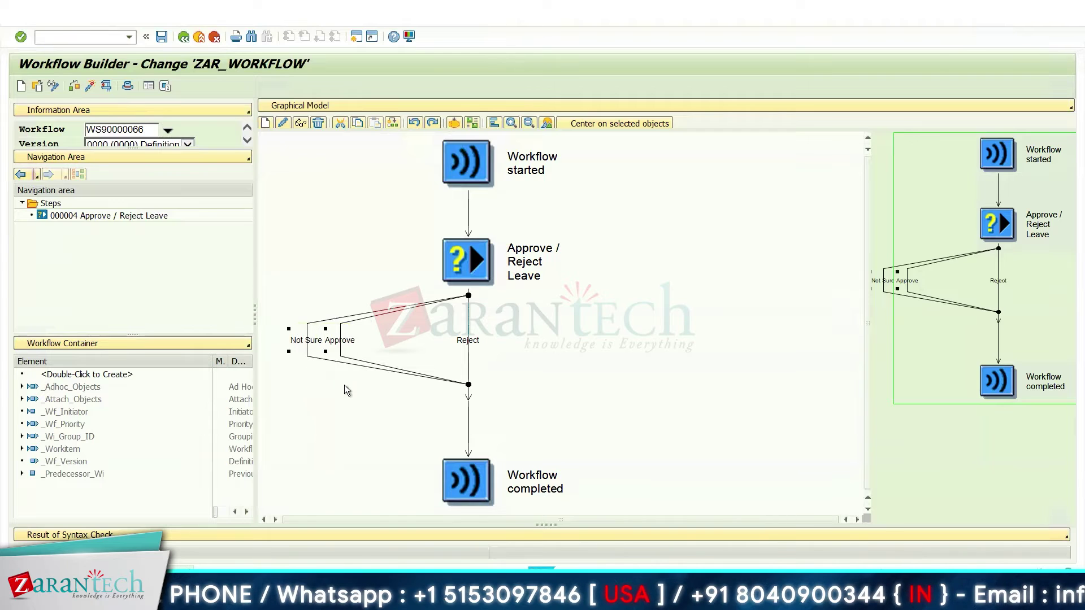
left_click(345, 340)
left_click(468, 339)
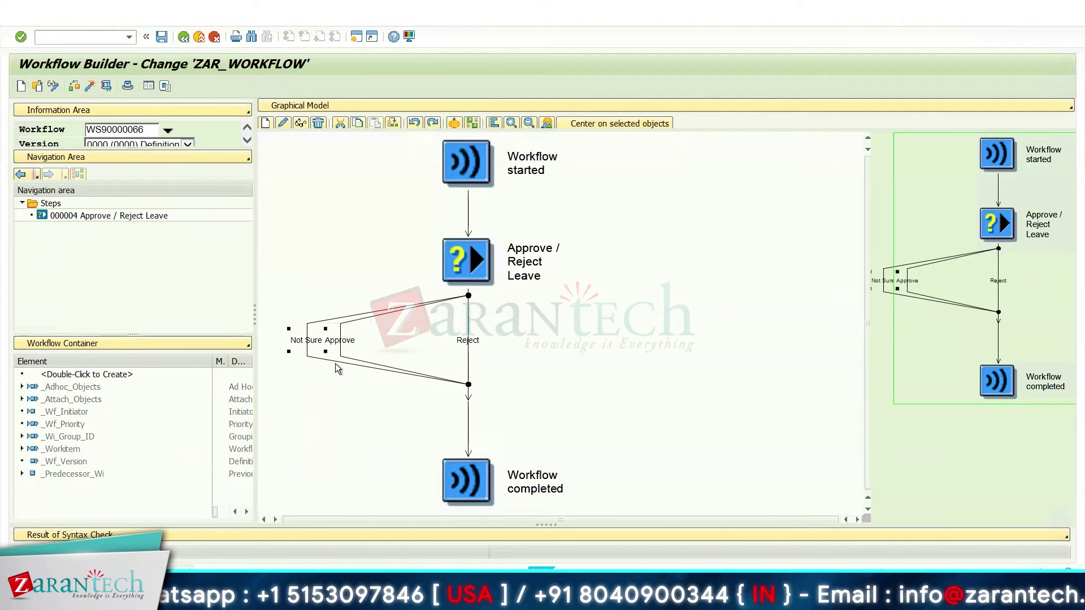
right_click(342, 342)
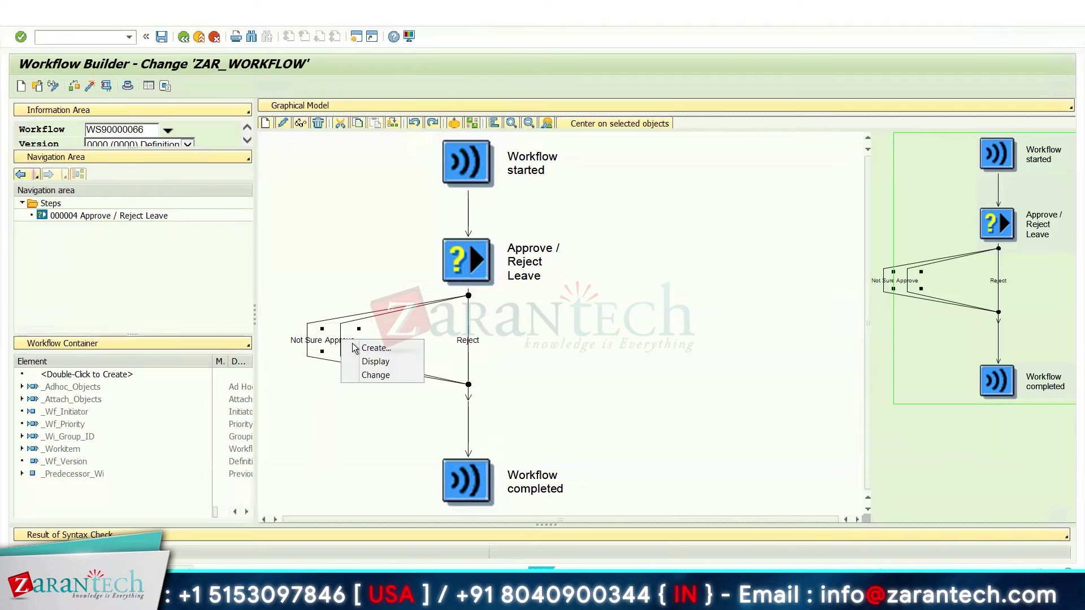
left_click(371, 348)
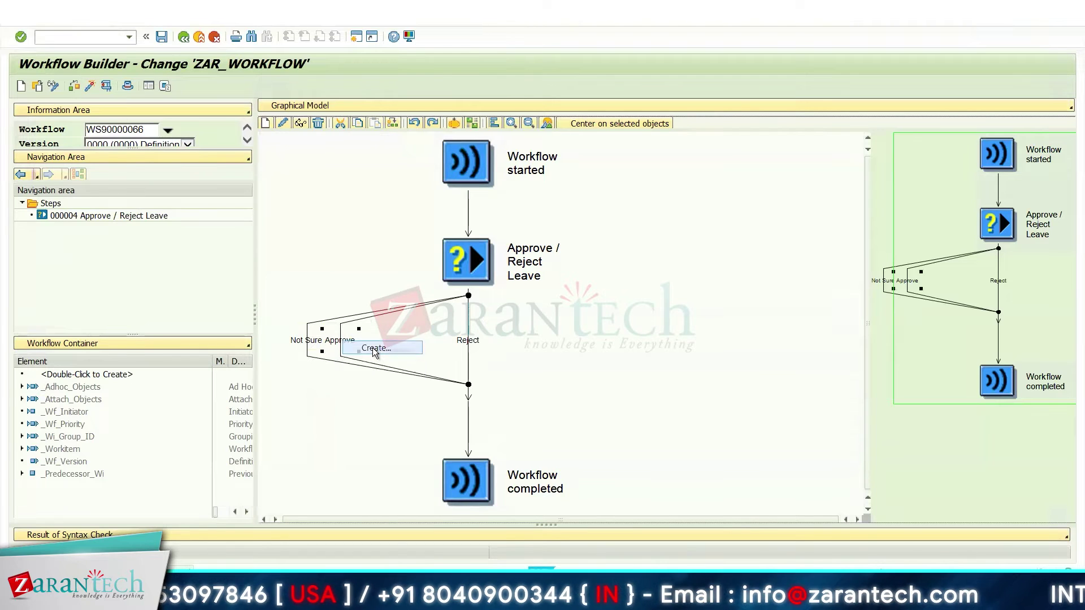
left_click_drag(327, 109, 496, 137)
double_click(343, 199)
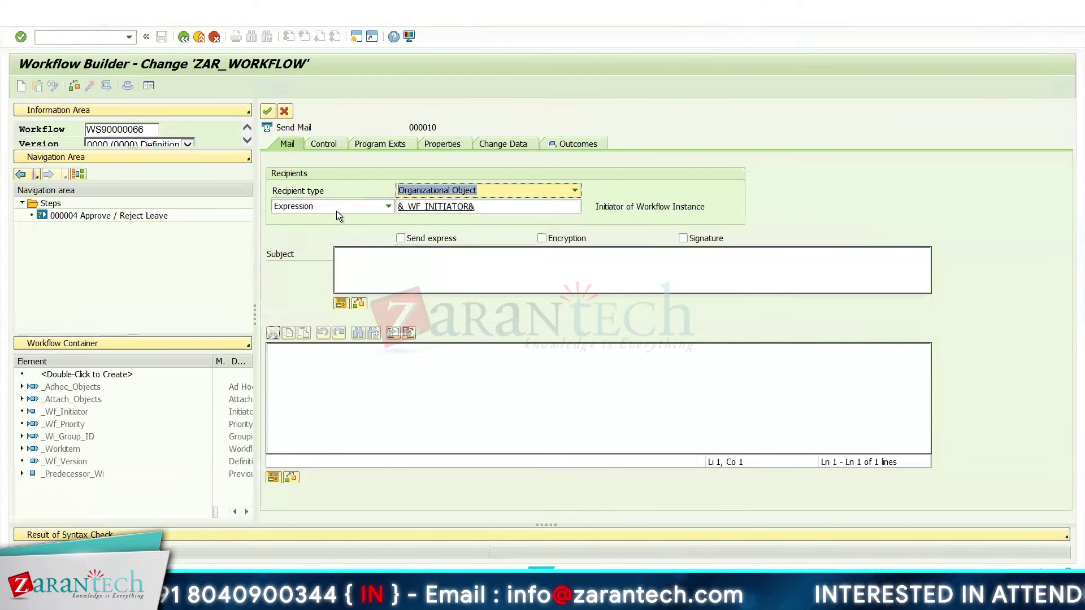
- Write the mail 'Leave Request approved': 'Hi, User / Your leave request has been accepted by your RM'
left_click(334, 207)
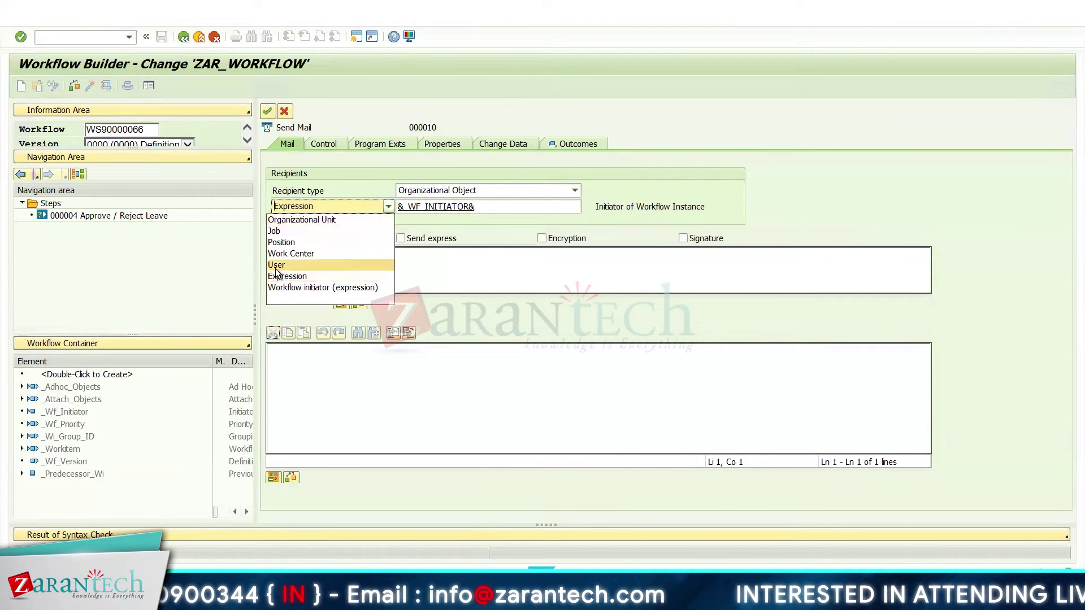
left_click(300, 274)
left_click_drag(494, 209, 385, 212)
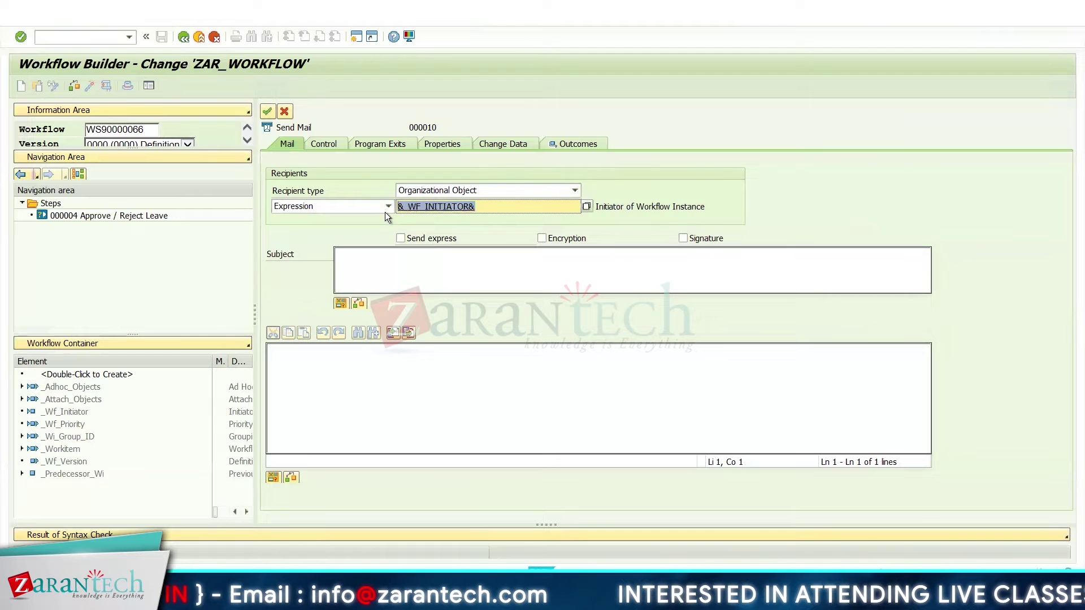
left_click(425, 276)
type("Leave Re")
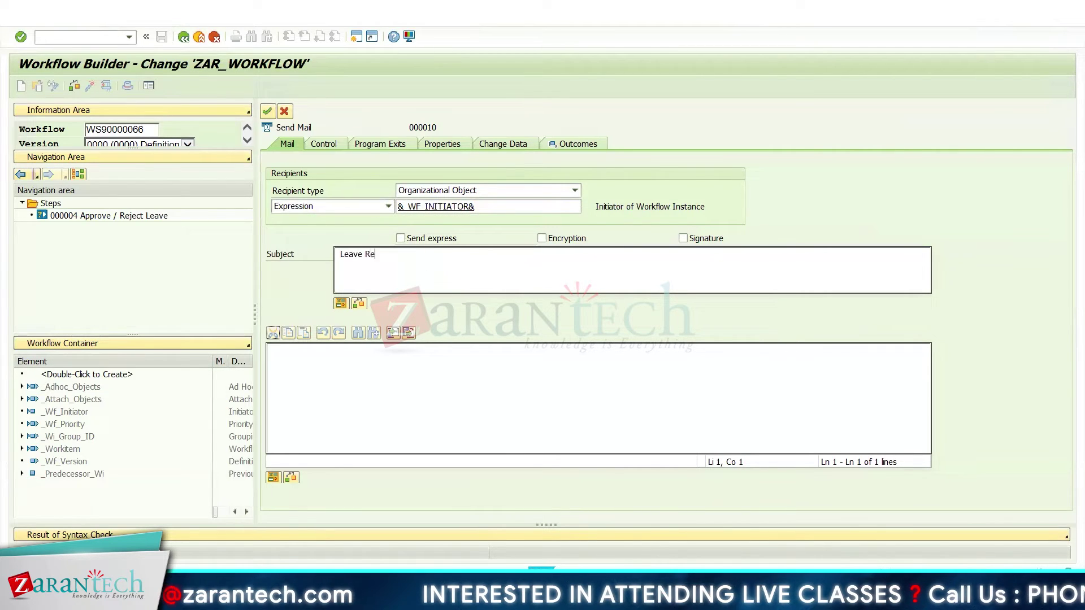
type("quest approved")
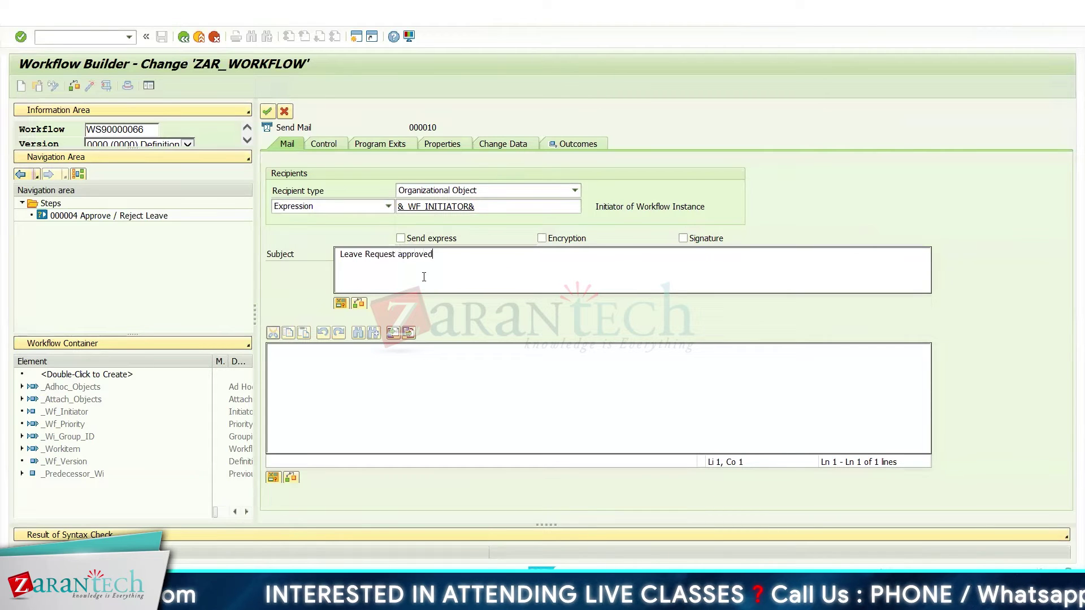
left_click(306, 351)
type("Hi, User")
key("Return")
key("Return")
type("Your leave request ")
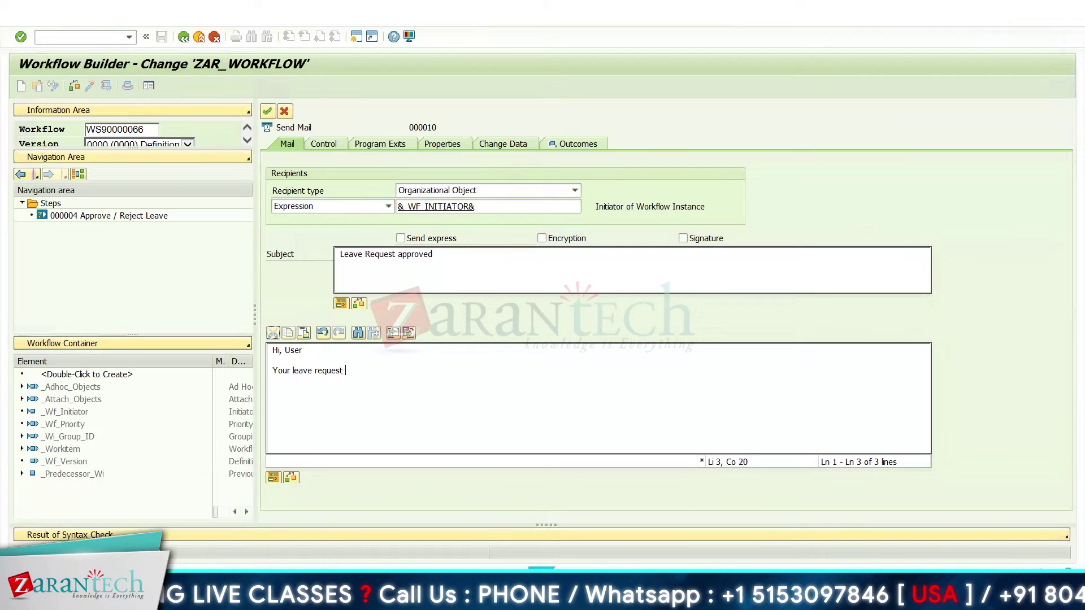
type("has been ")
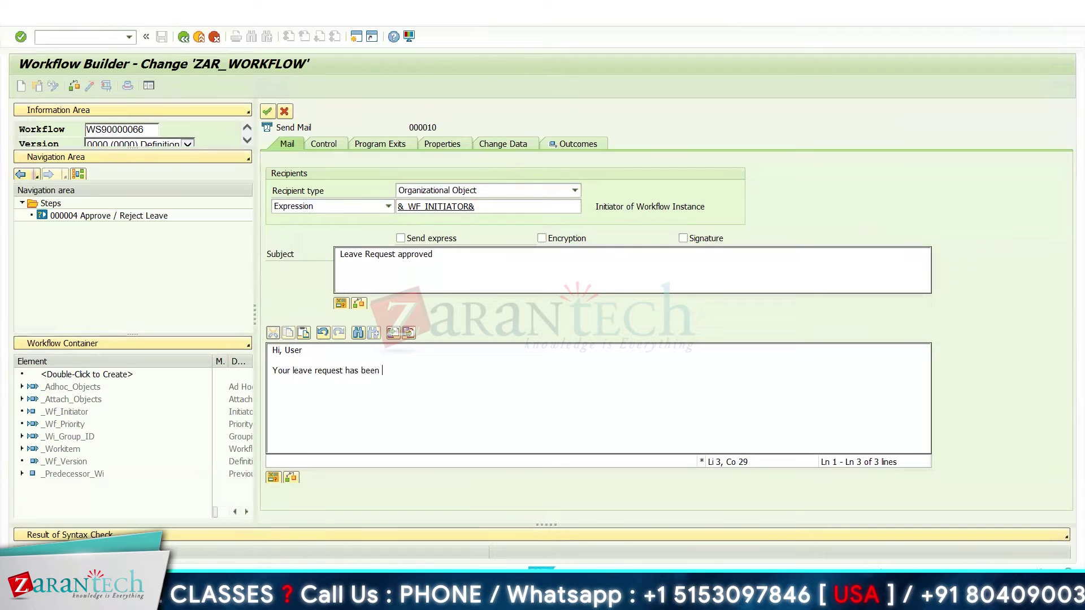
type("accepted by your RM")
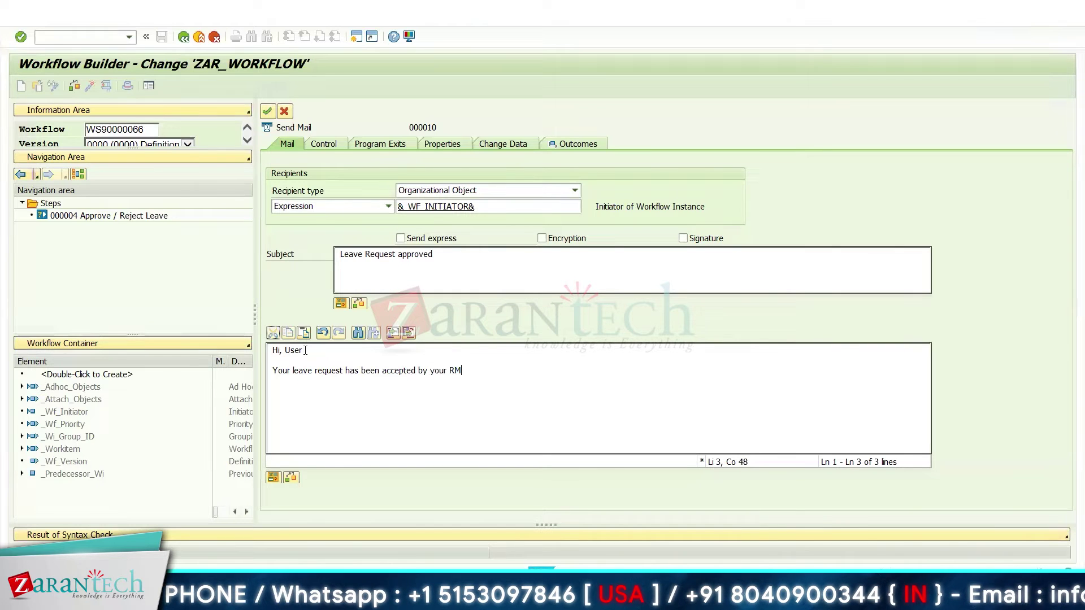
- Confirm the mail step, accepting the proposed task name and transport request
left_click(268, 112)
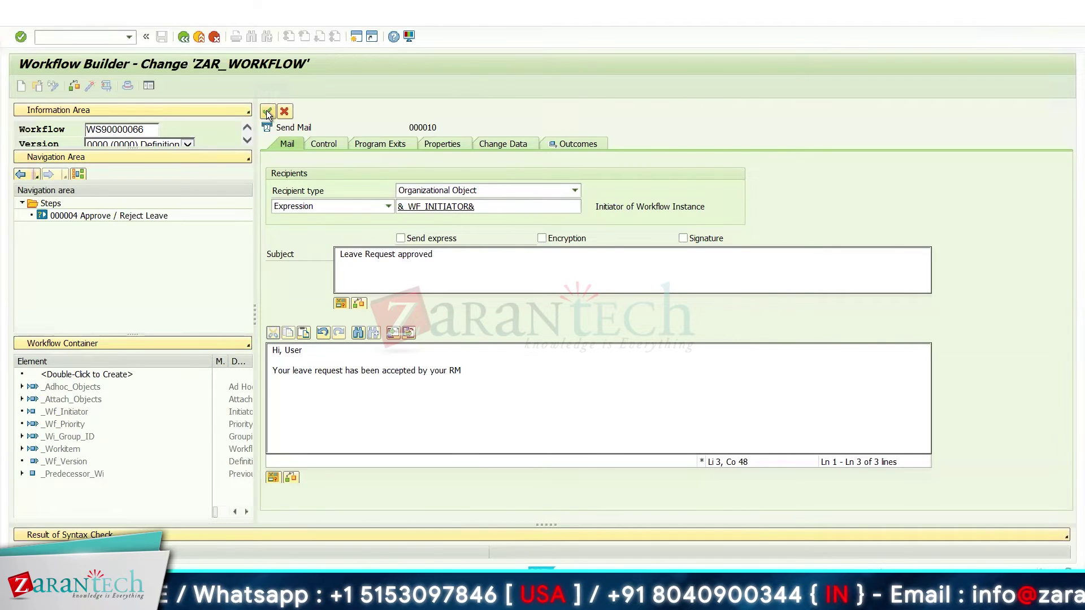
key("Return")
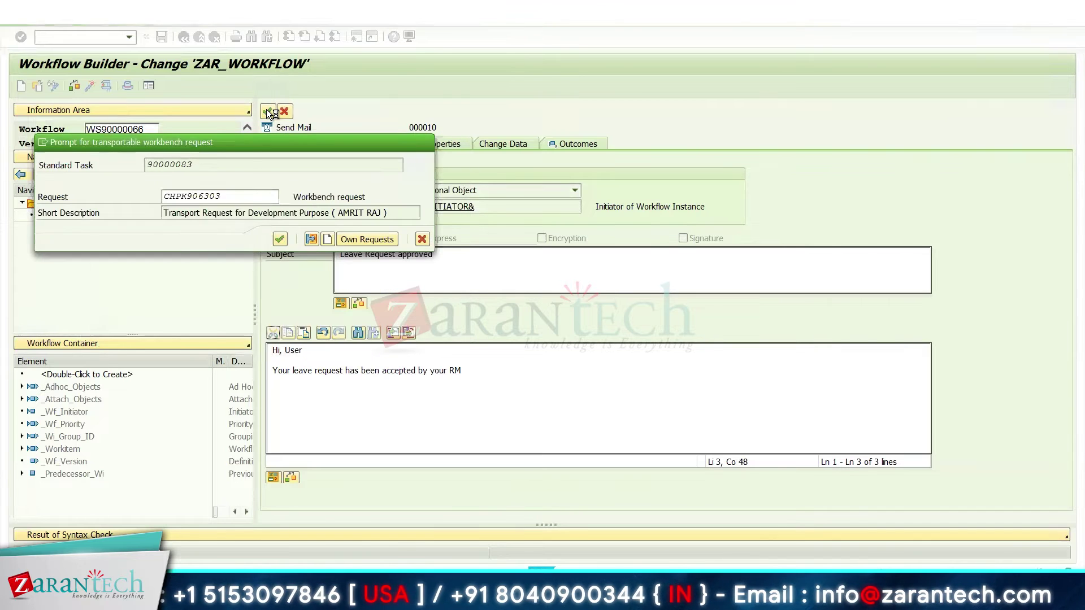
key("Return")
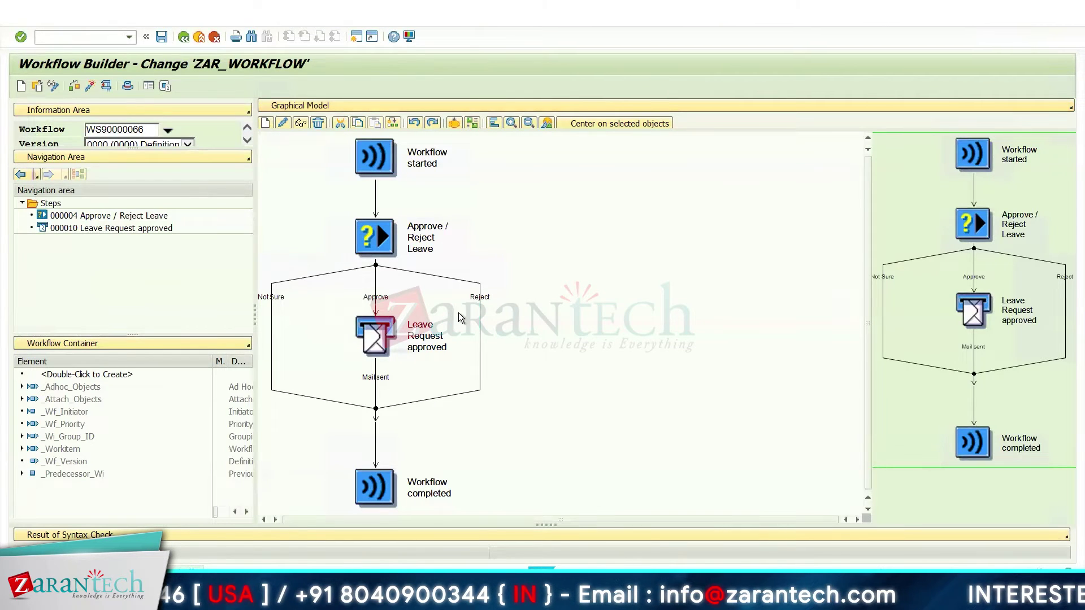
- Insert a Send Mail step on the Reject outcome branch
right_click(475, 298)
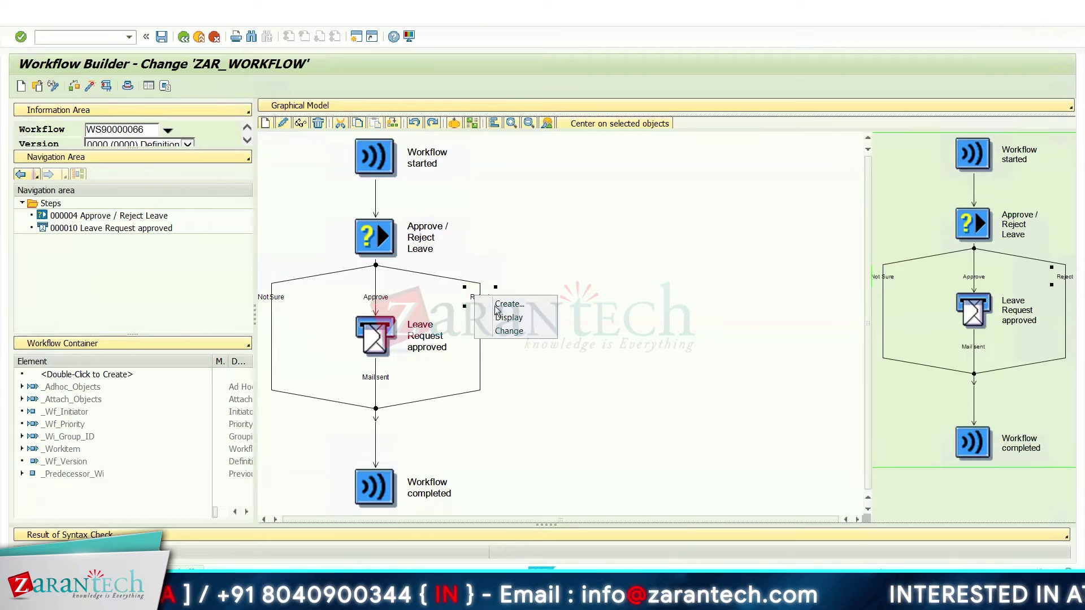
left_click(496, 305)
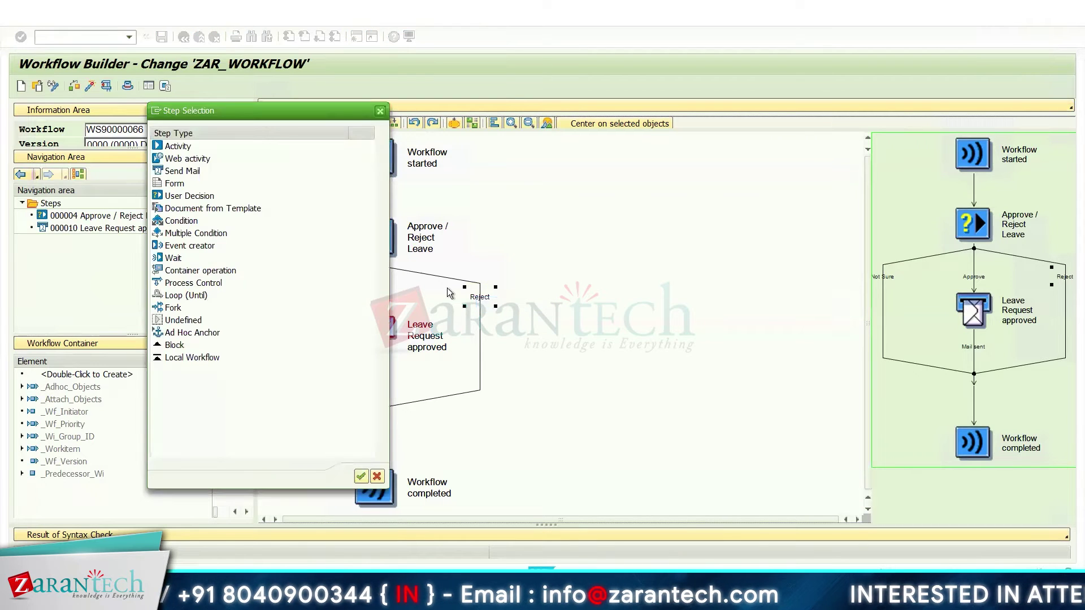
double_click(176, 171)
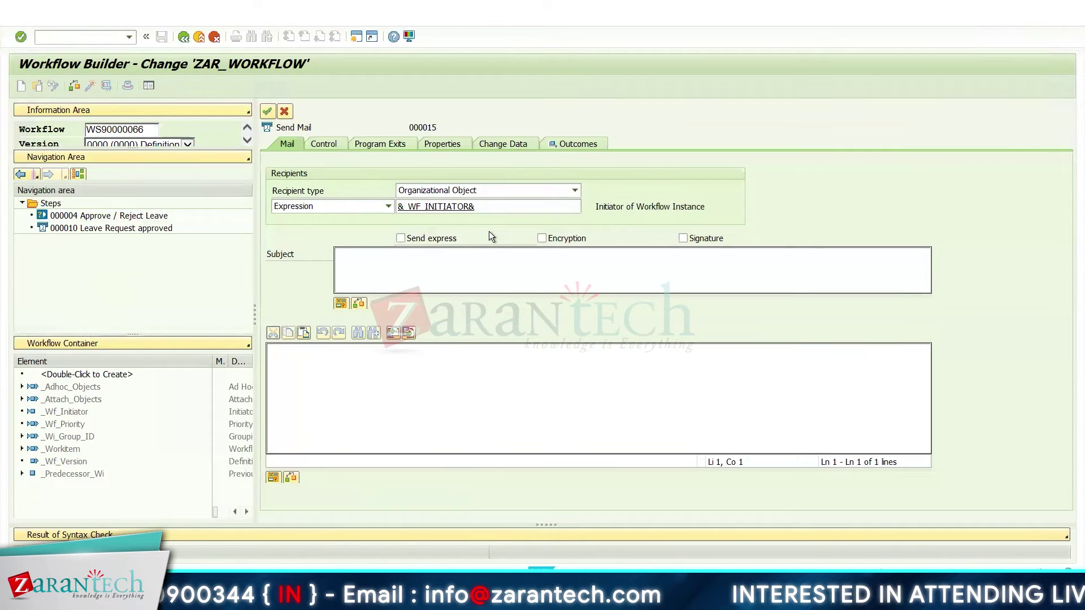
- Write the 'Rejected Leave' mail saying 'Your Leave Request has been Rejected' and confirm it
left_click(444, 264)
type("Rejected Leave")
left_click(315, 386)
type("Hi, Use")
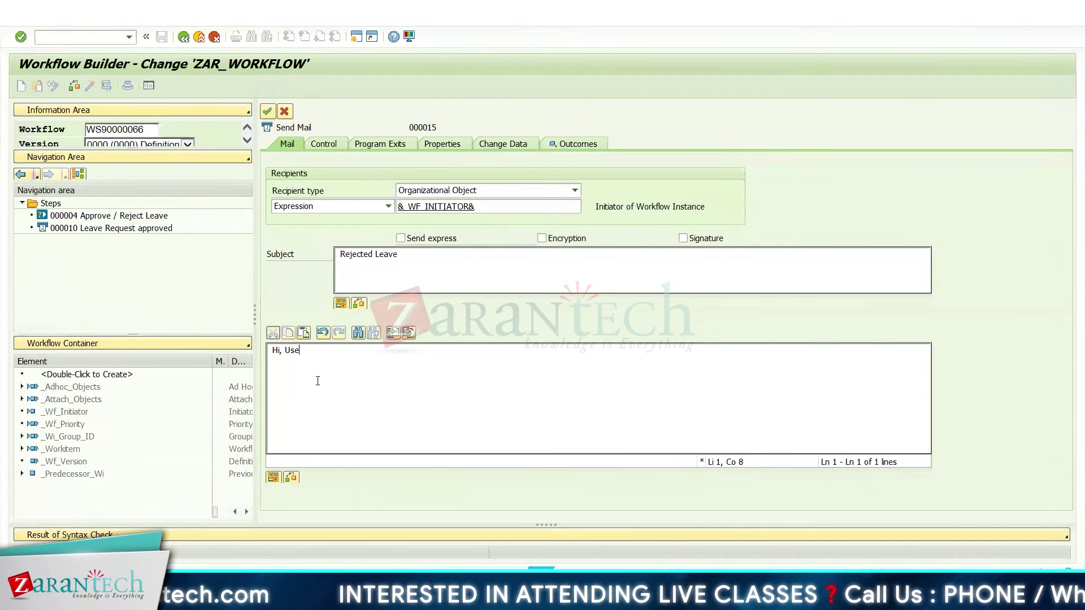
type("You")
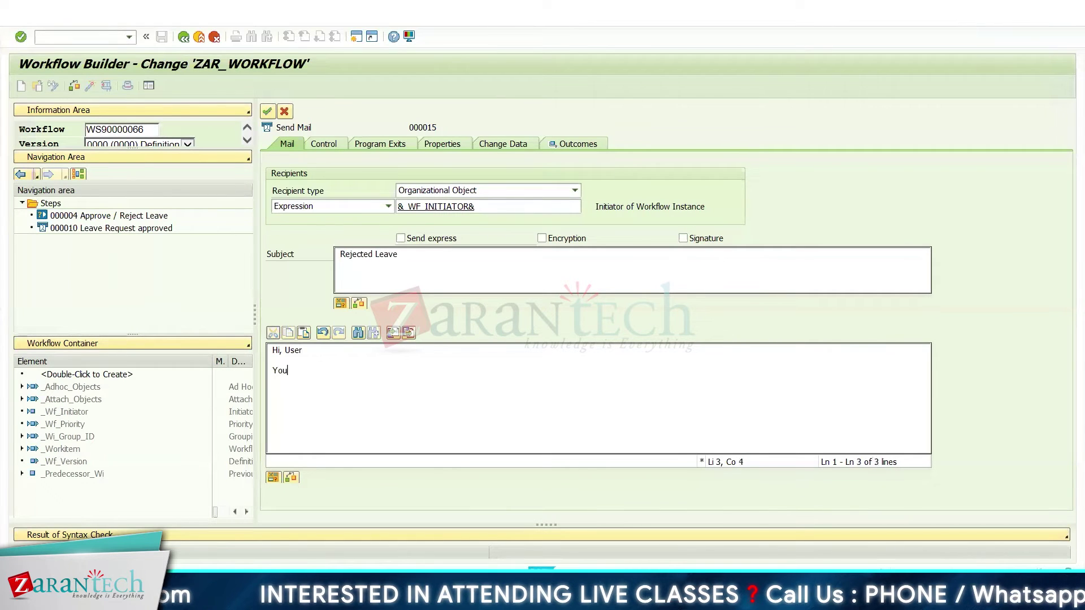
type("r LEAVE")
key("BackSpace")
key("BackSpace")
key("BackSpace")
key("BackSpace")
type("eave ")
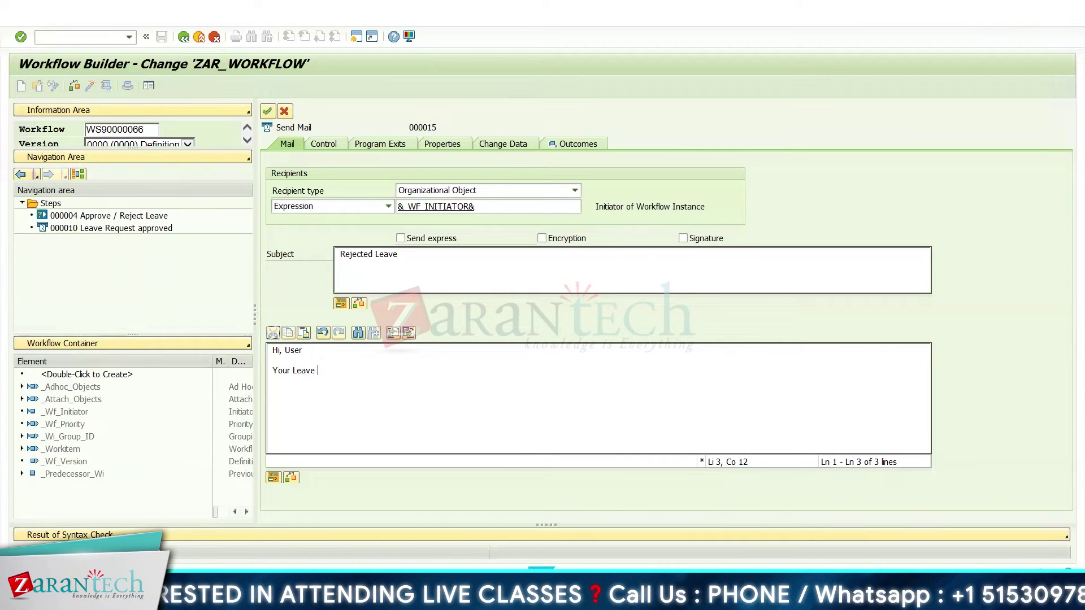
type("Request ")
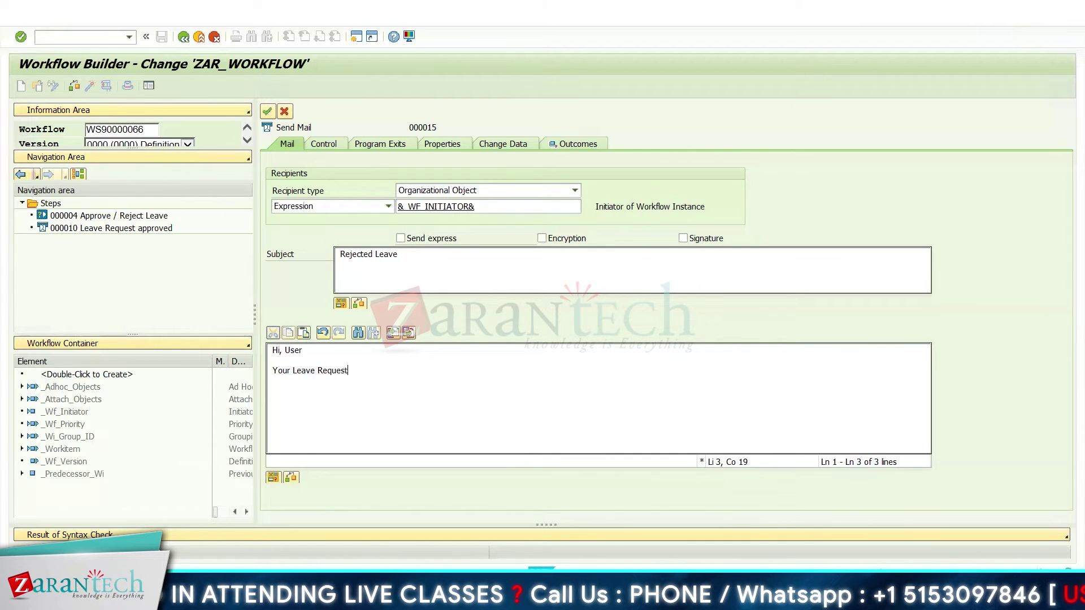
type("has been")
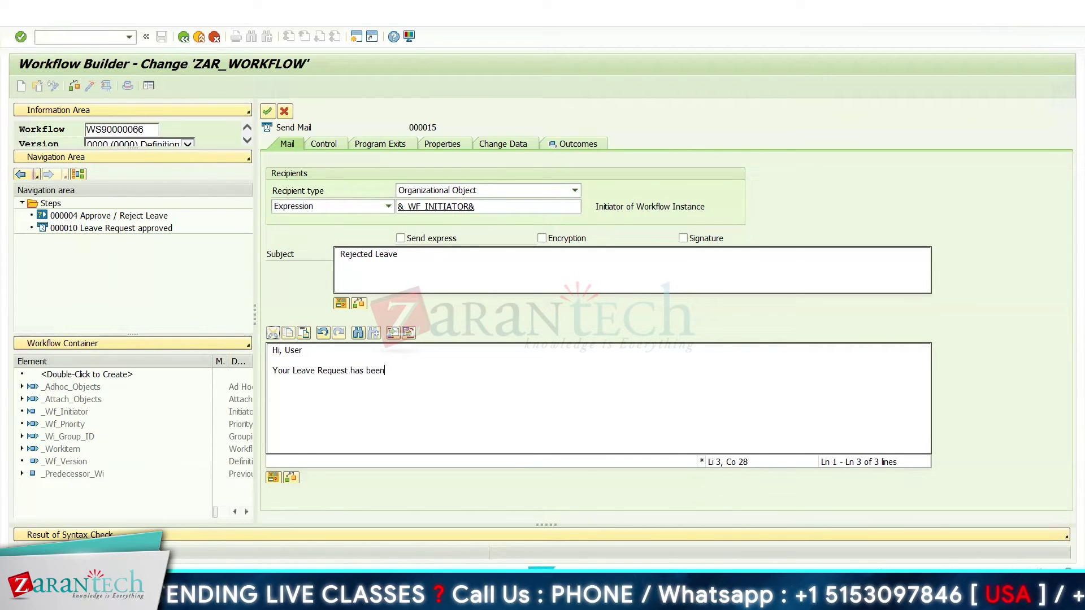
type(" Rejected")
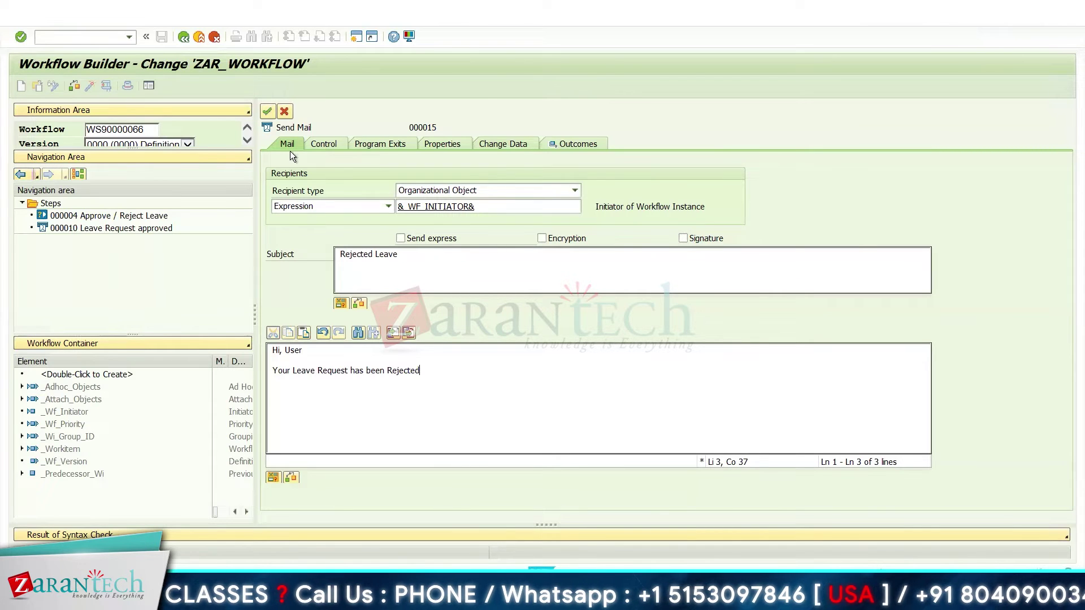
left_click(269, 112)
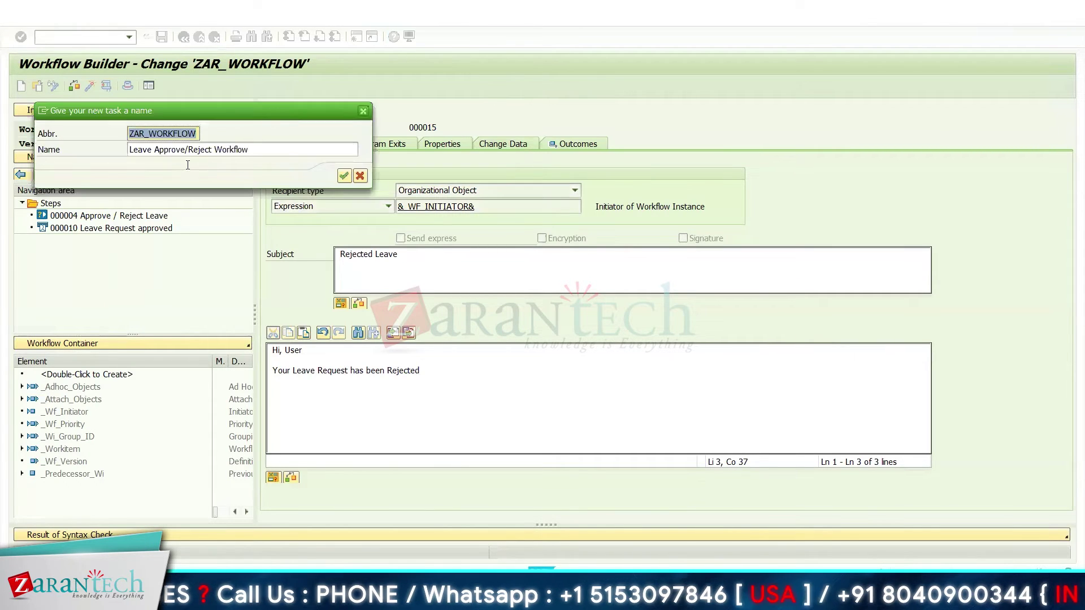
key("Return")
key("Return")
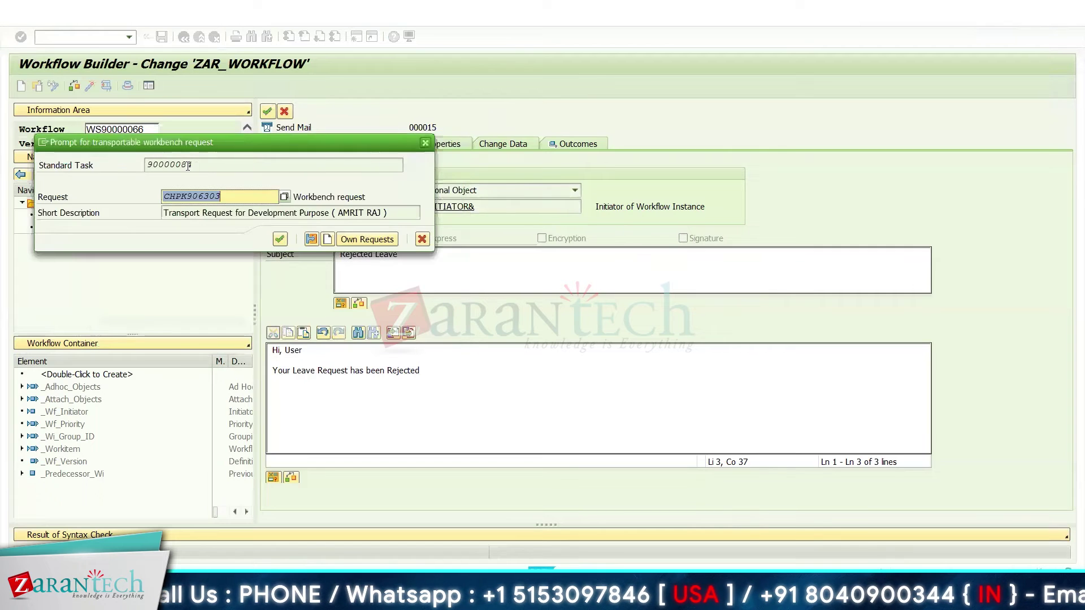
key("Return")
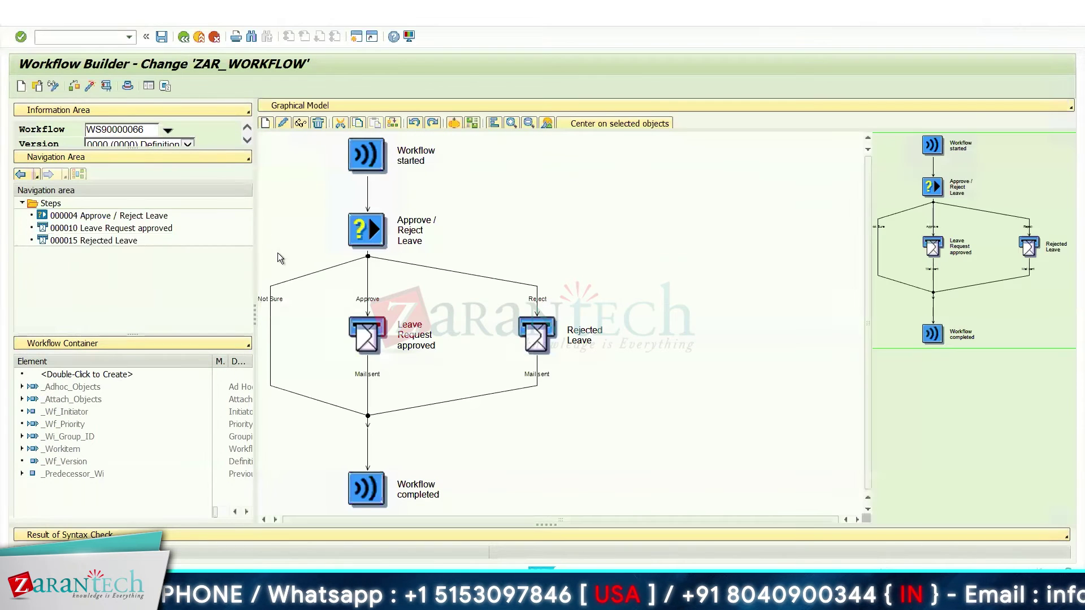
- Insert a Send Mail step on the Not Sure outcome branch
left_click(267, 299)
right_click(267, 298)
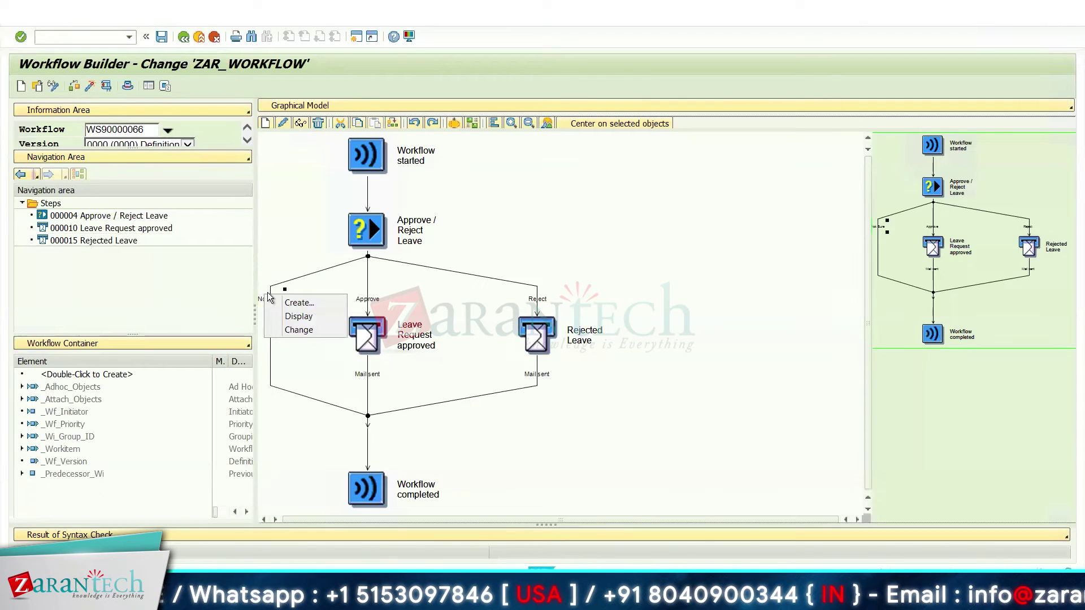
left_click(287, 301)
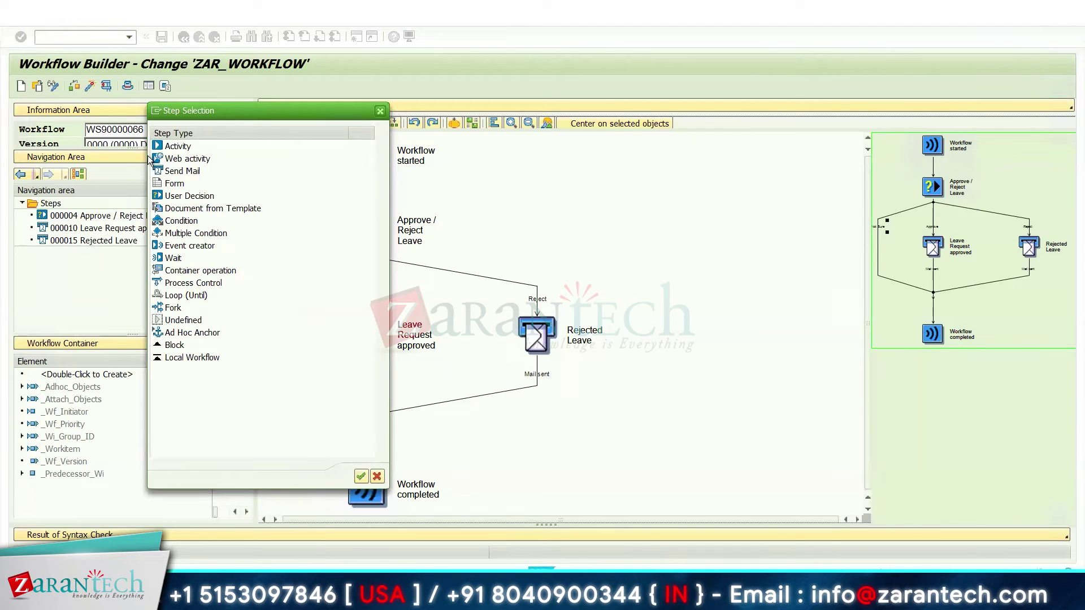
double_click(177, 170)
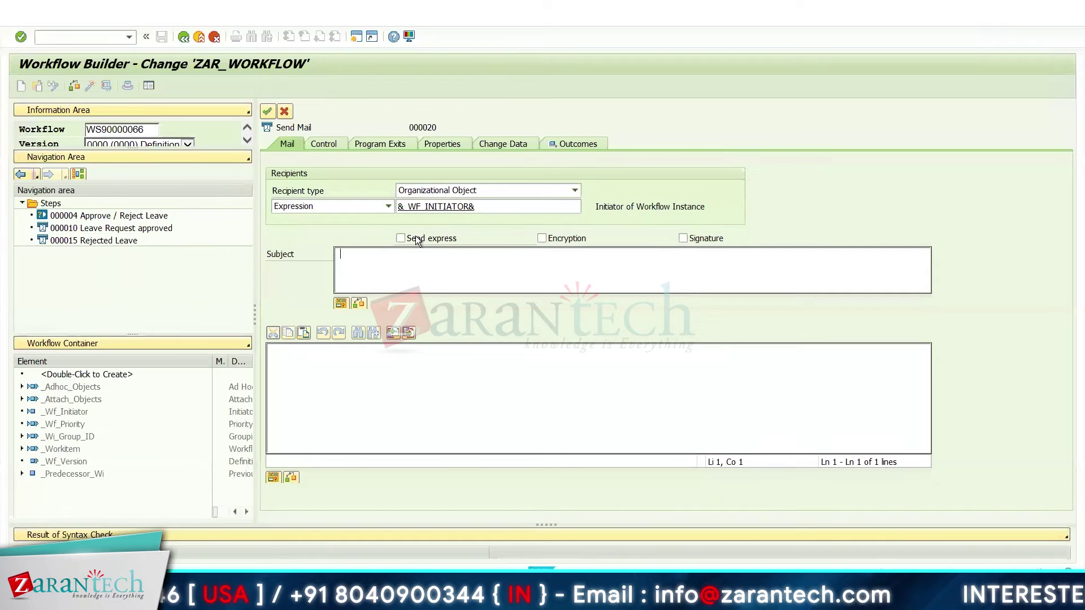
- Enter subject 'Not Sure' and a body saying the request was ignored and to meet the RM
type("Noy")
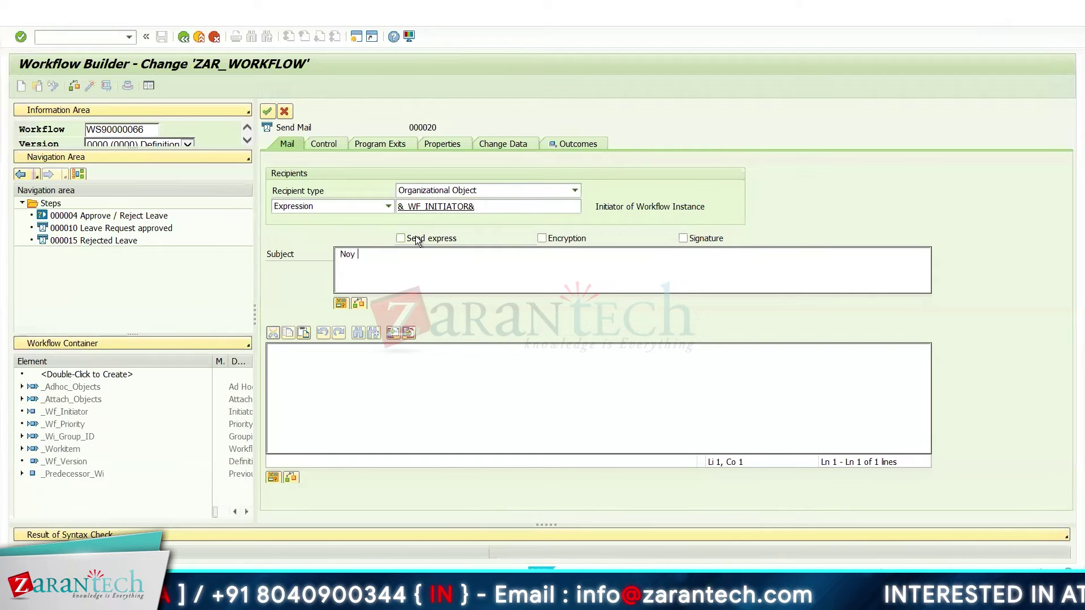
key("BackSpace")
key("BackSpace")
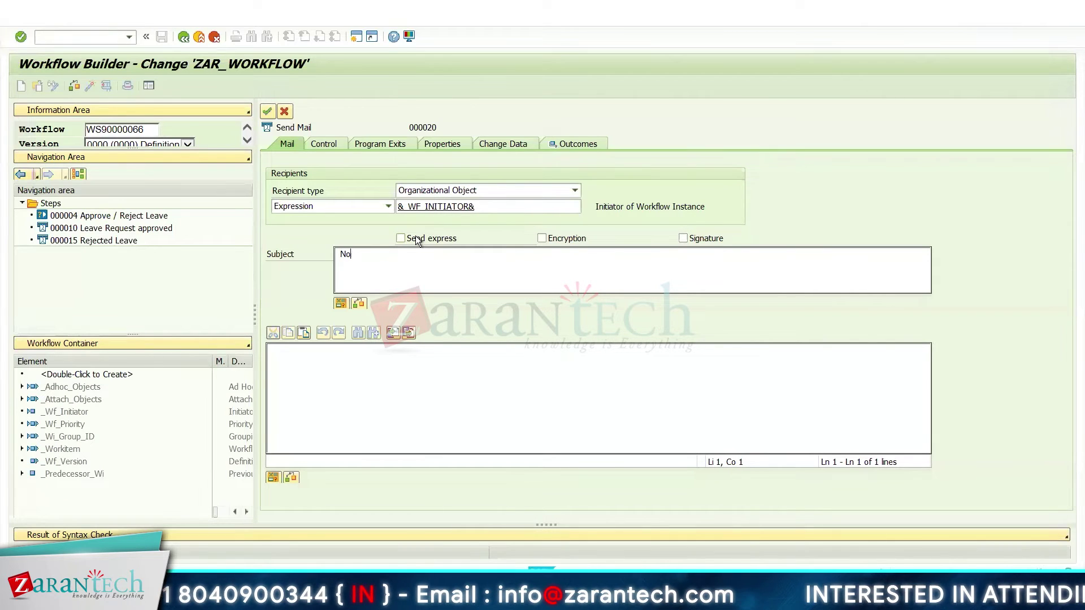
type("t ")
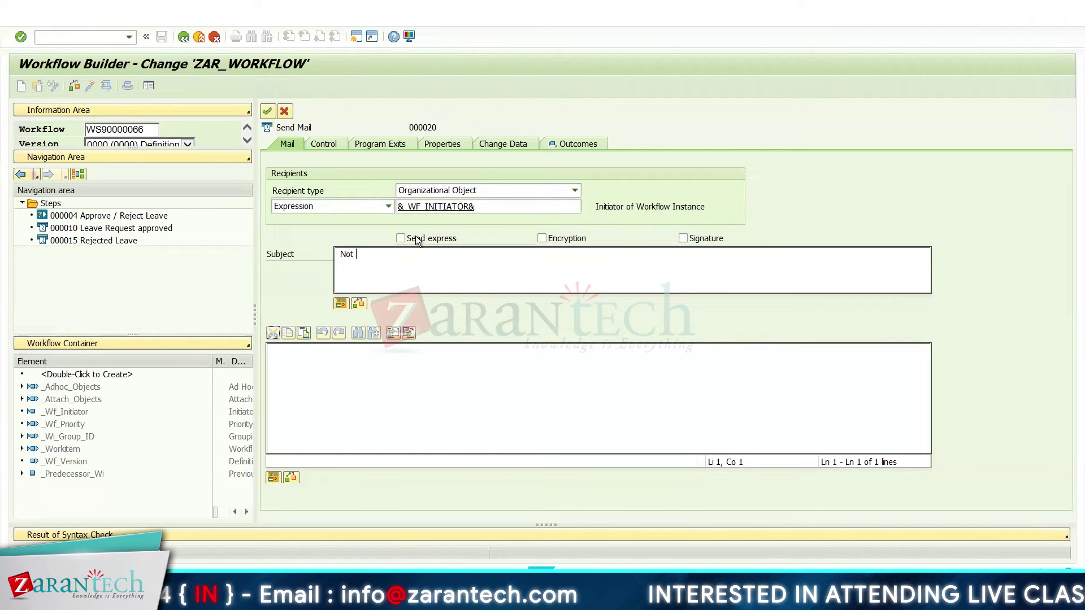
type("Sure")
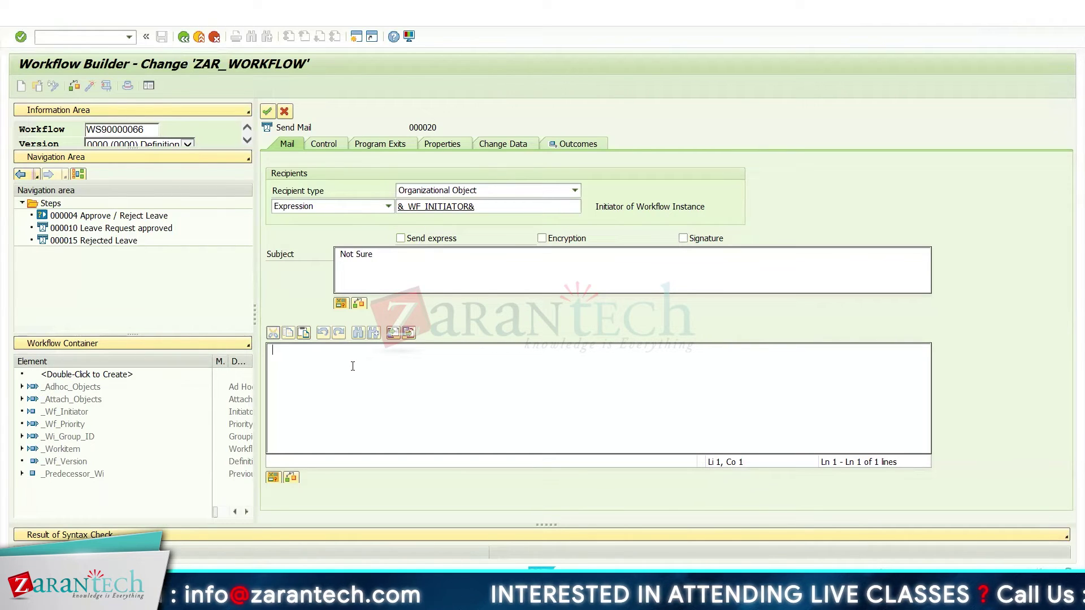
type("Hi, User Your le")
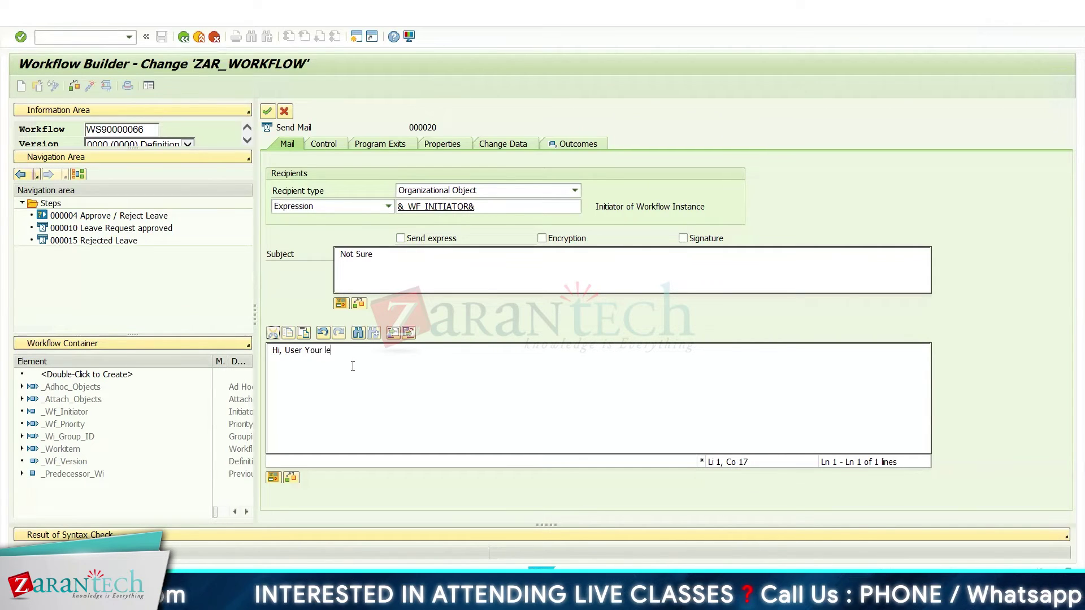
type("ave request")
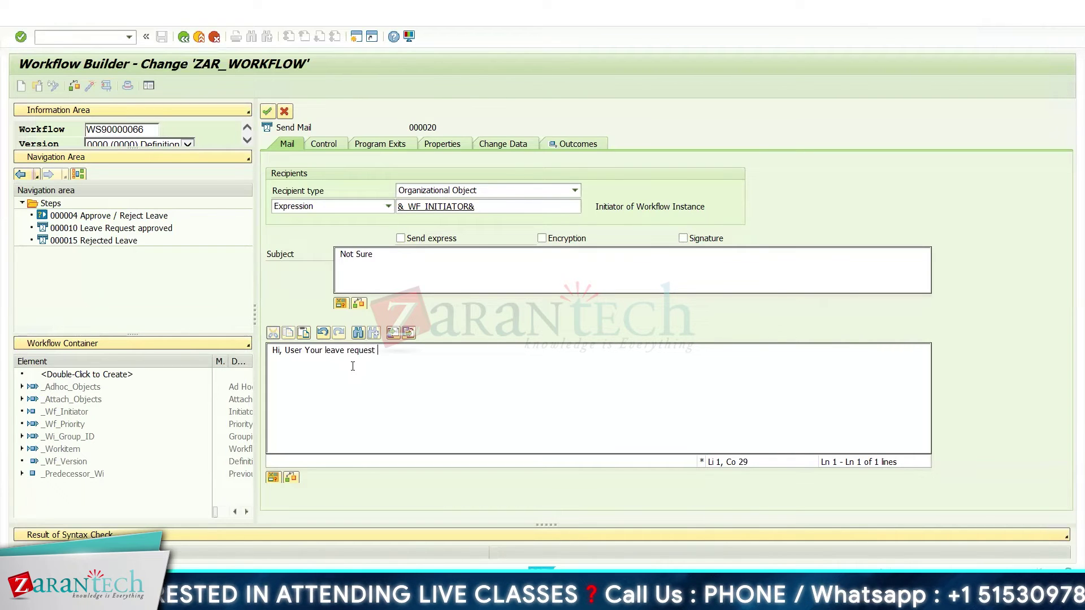
type(" has been")
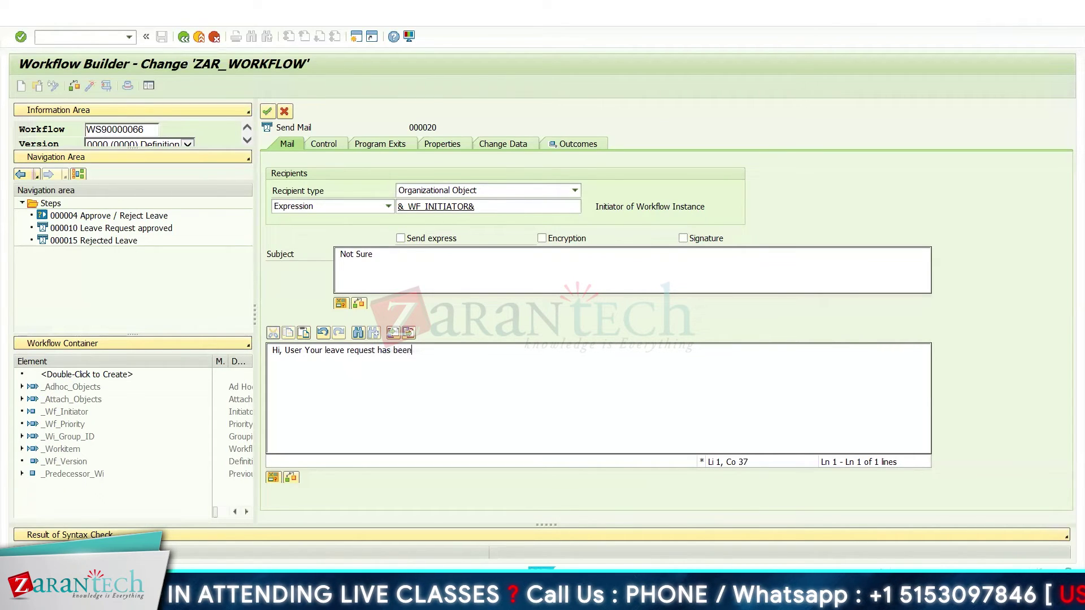
type(" ignored")
key("Return")
key("Return")
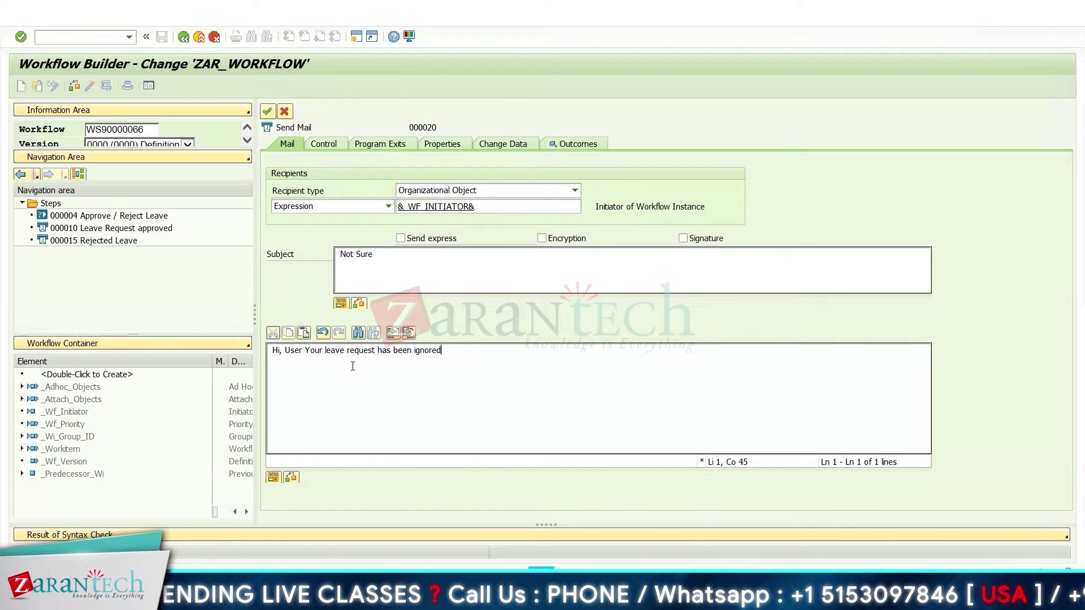
key("Return")
type("You are required to ")
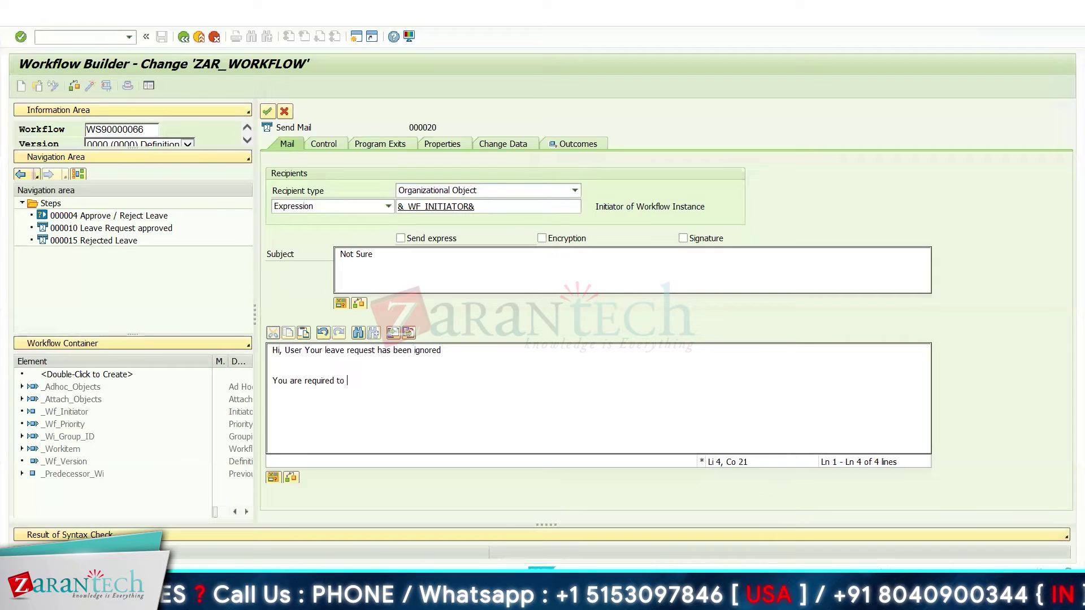
type("meet your ")
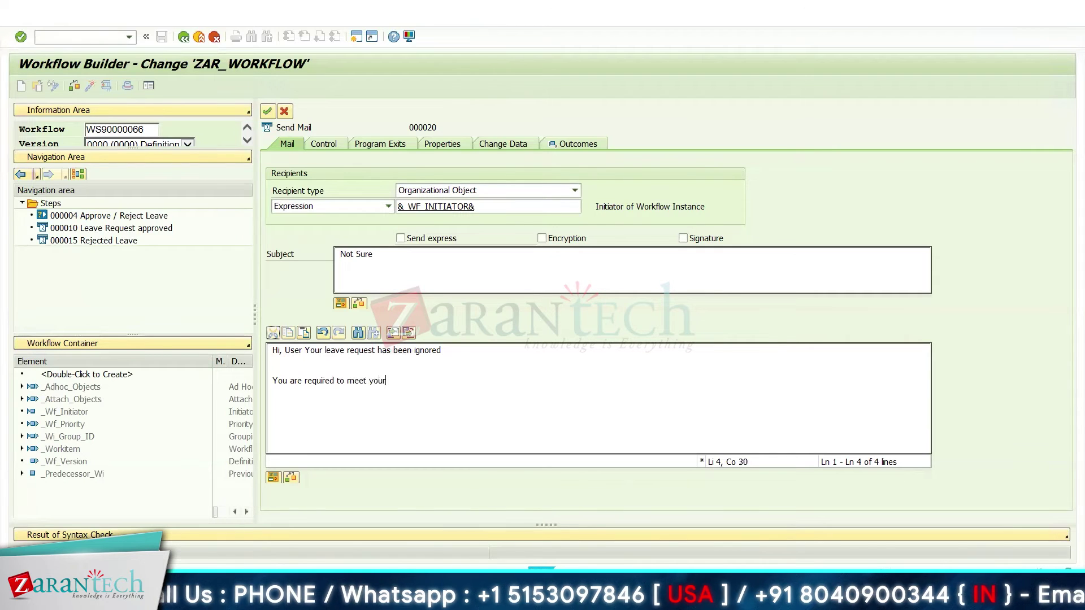
type("RM")
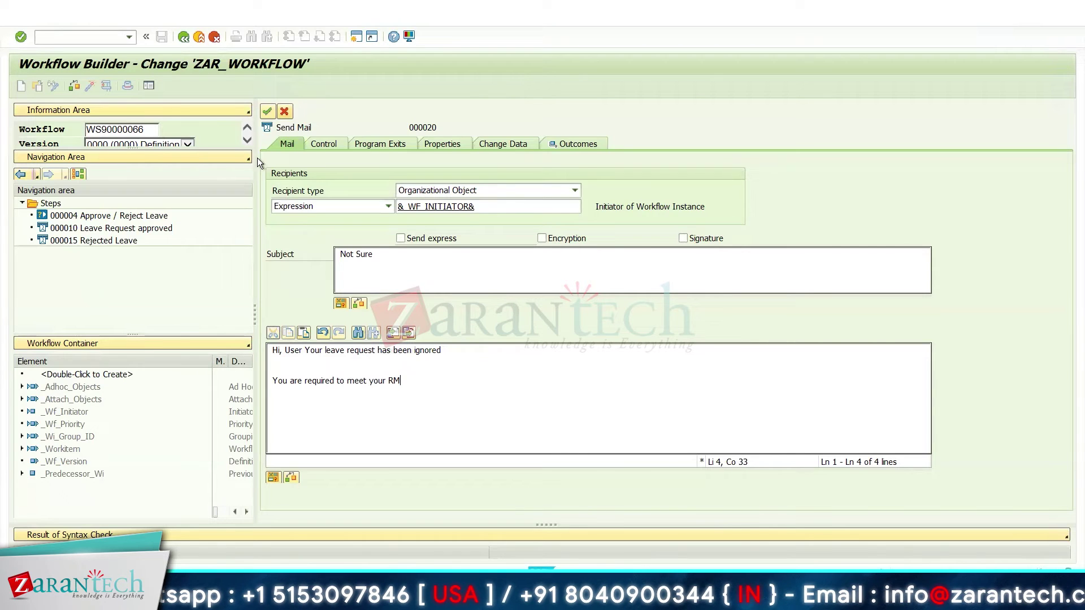
- Save Not Sure mail step 000020 into ZAR_WORKFLOW, accepting the transport request, then syntax-check the workflow
left_click(267, 111)
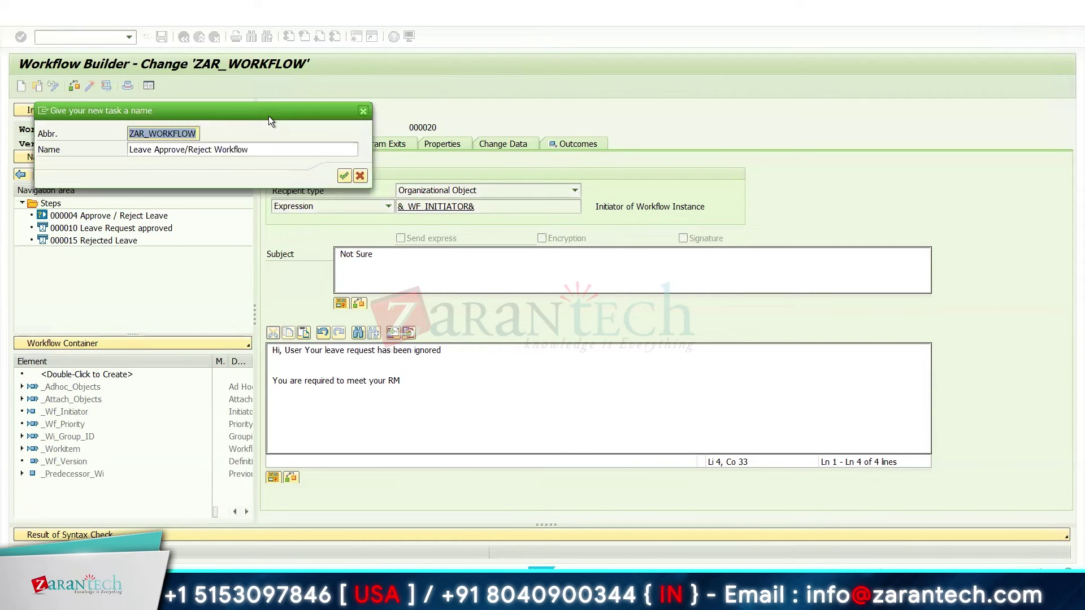
key("Return")
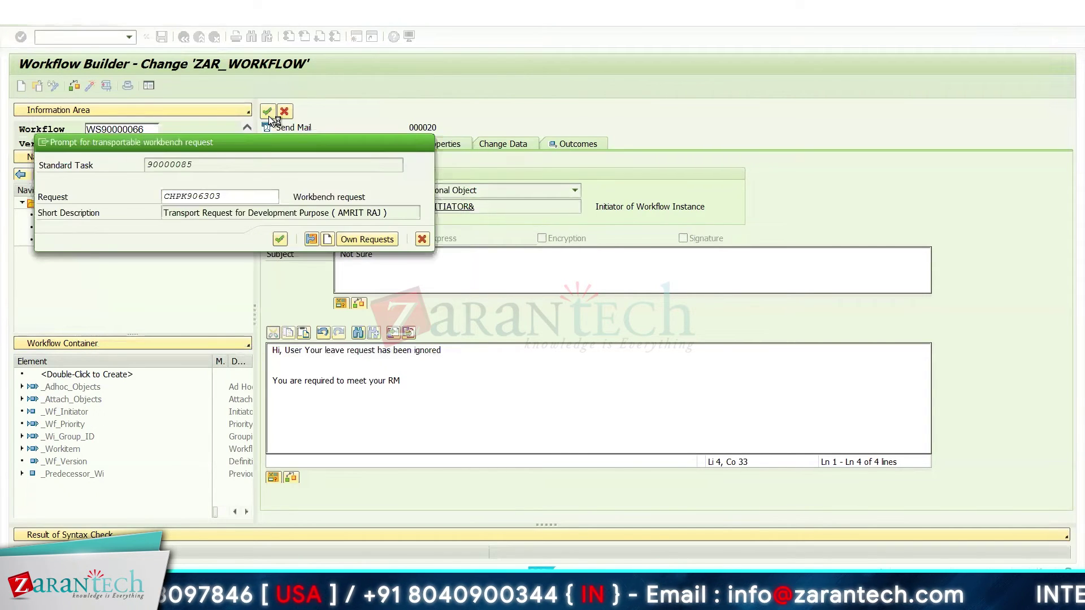
key("Return")
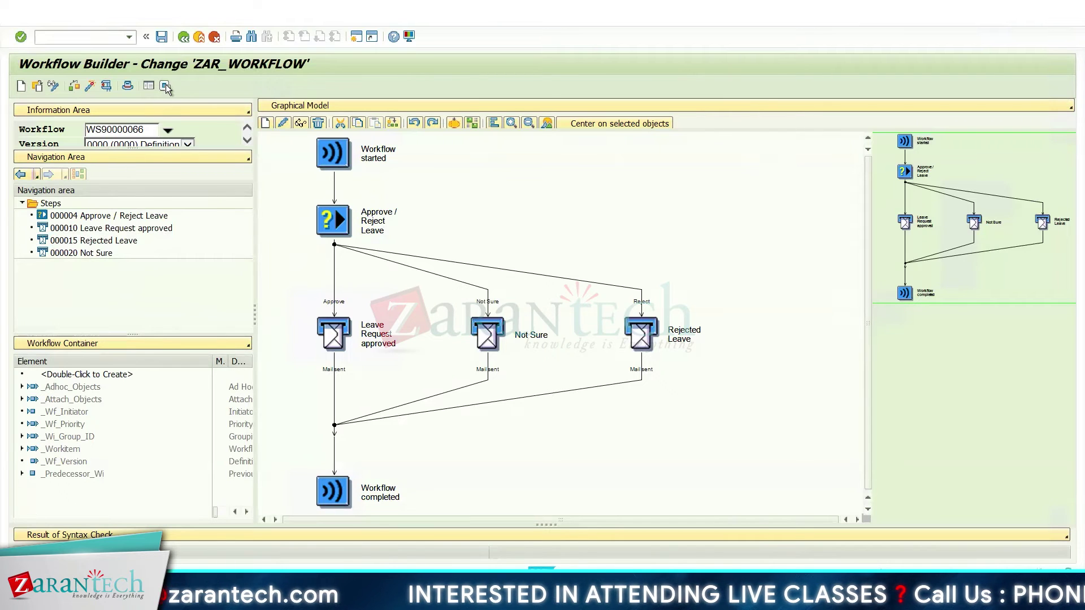
left_click(90, 86)
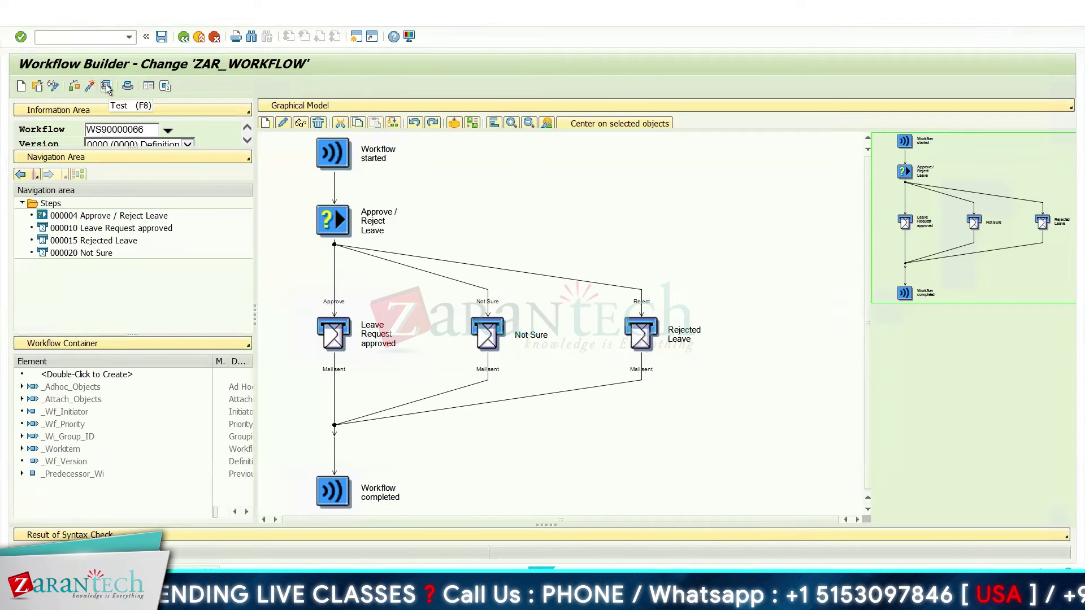
- Inspect the Approve / Reject Leave step's decision options, then open Test Workflow for WS90000066
left_click(334, 228)
double_click(334, 228)
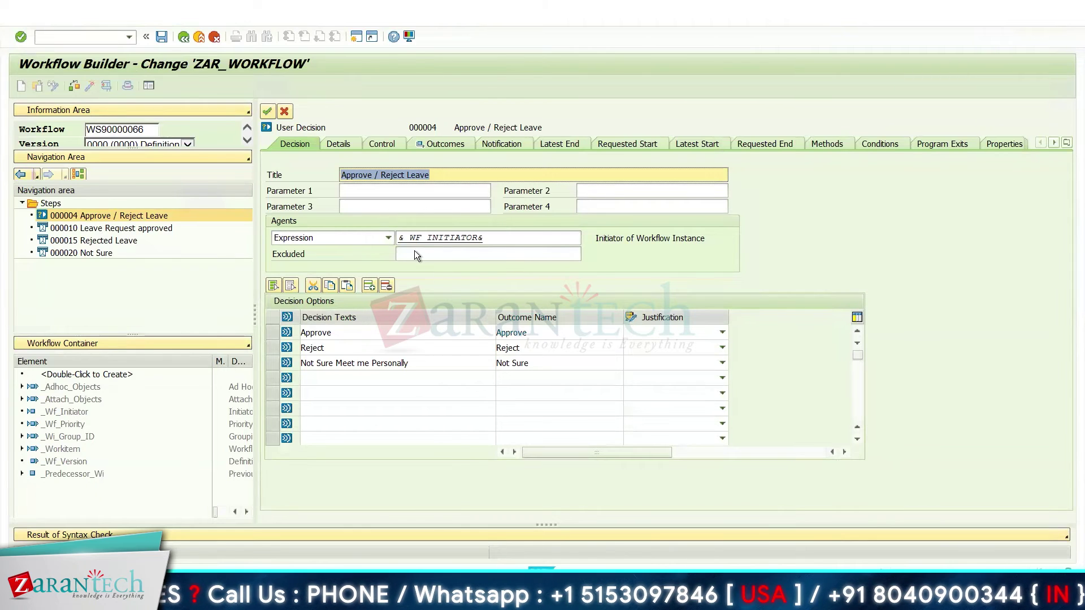
left_click(268, 111)
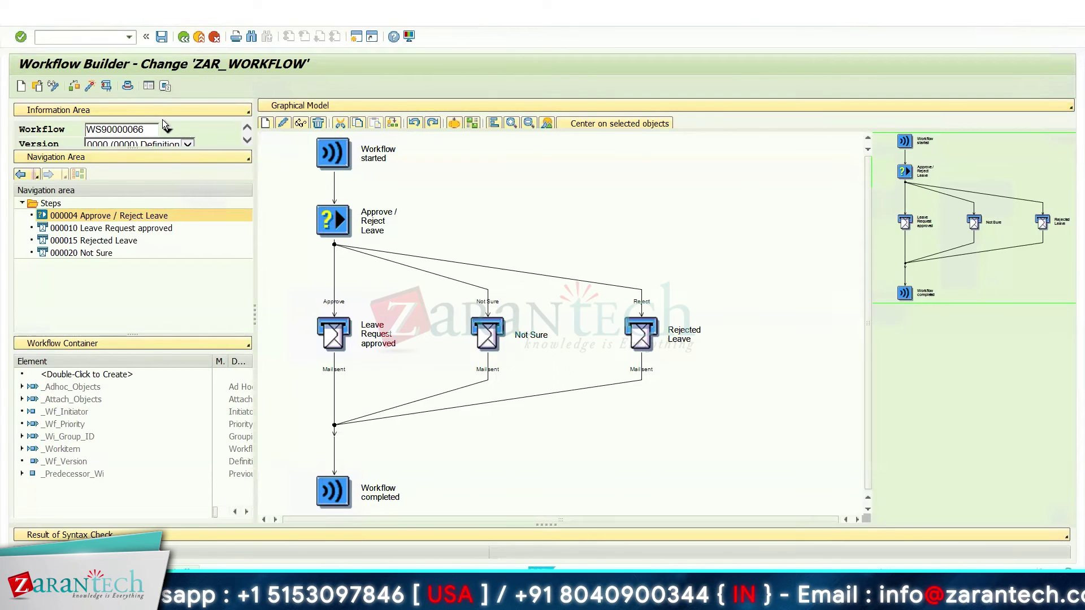
left_click(103, 89)
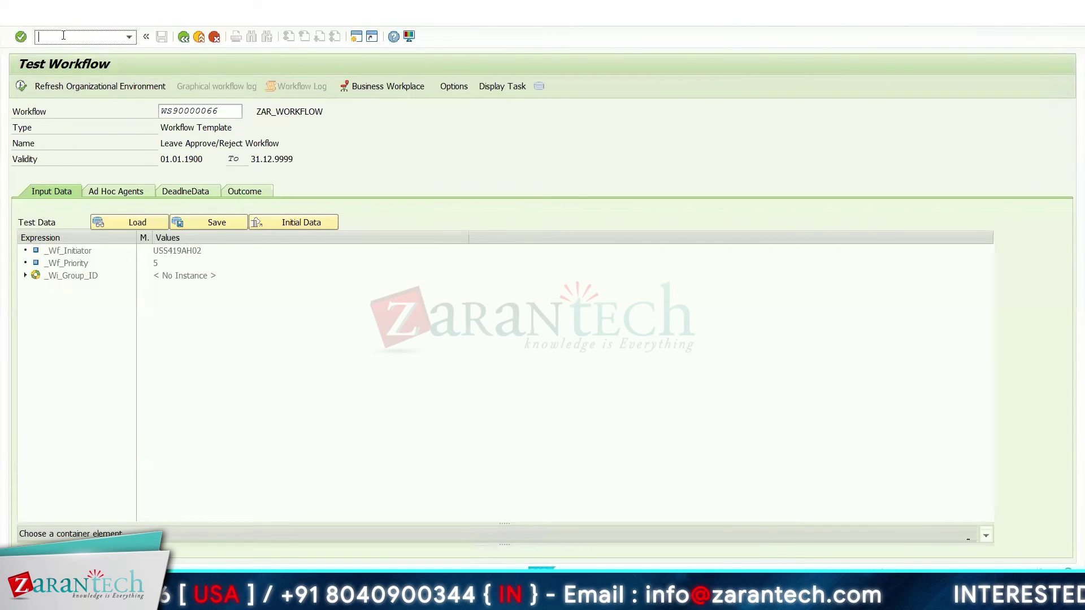
- Check the Business Workplace inbox via /osbw for pending work items
type("/osbw")
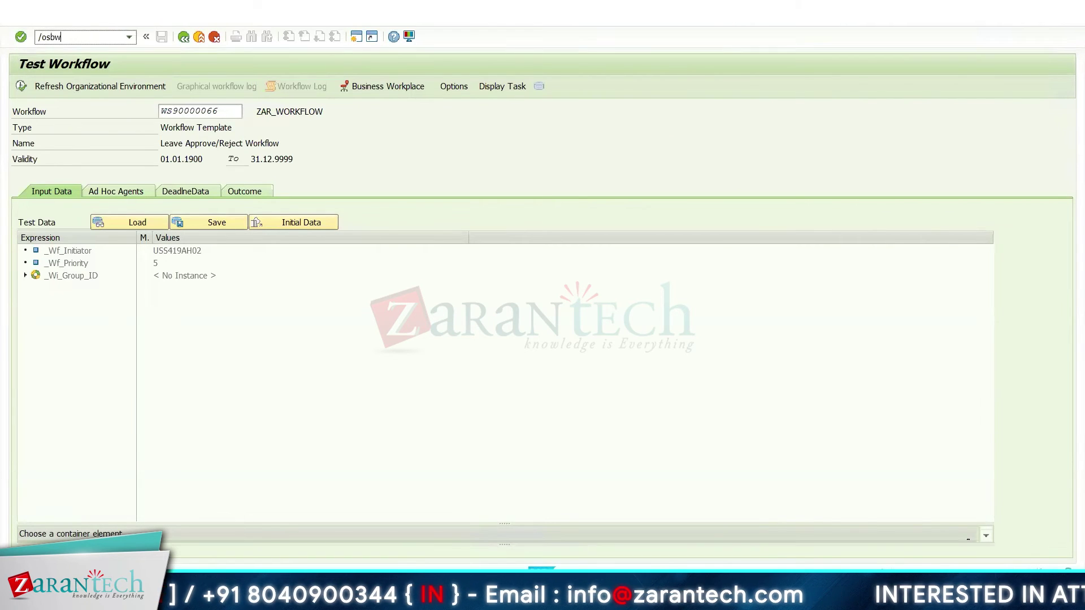
key("Return")
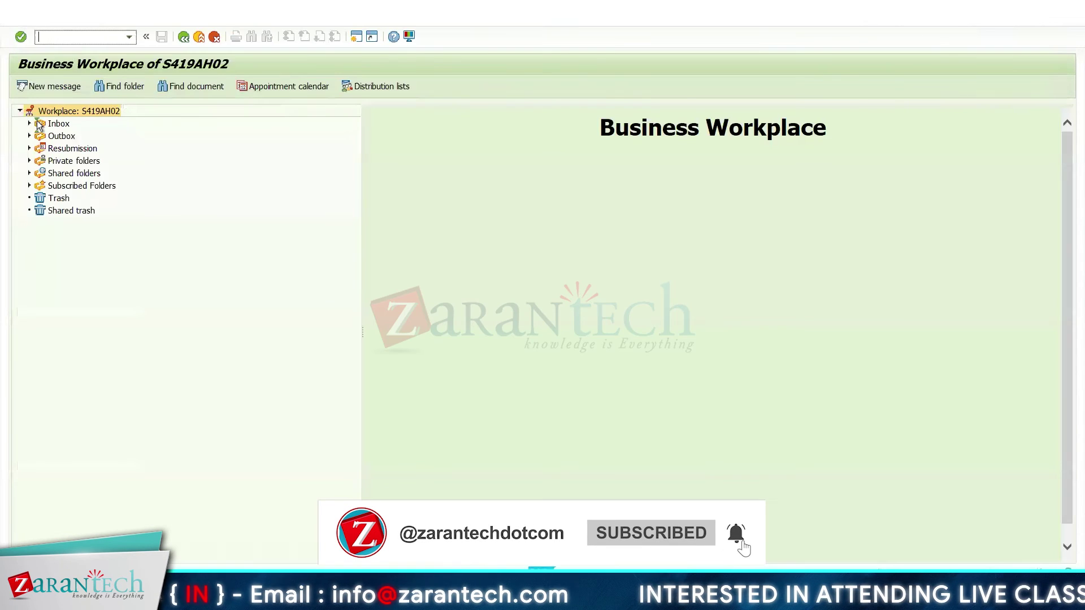
left_click(40, 124)
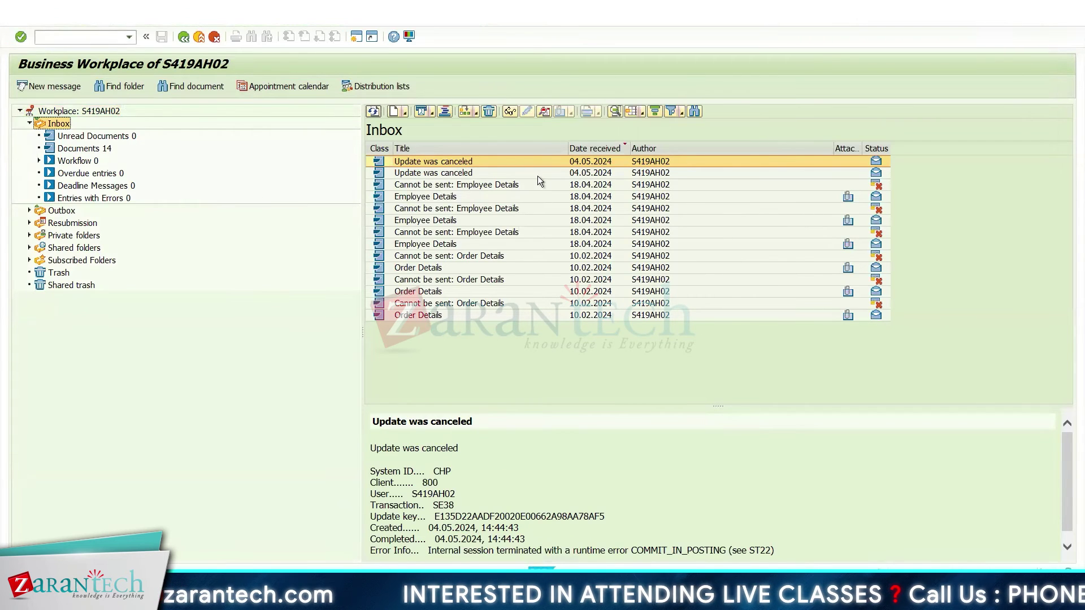
- Execute a ZAR_WORKFLOW test run and cancel out of the Approve / Reject Leave decision
key("F3")
left_click(21, 86)
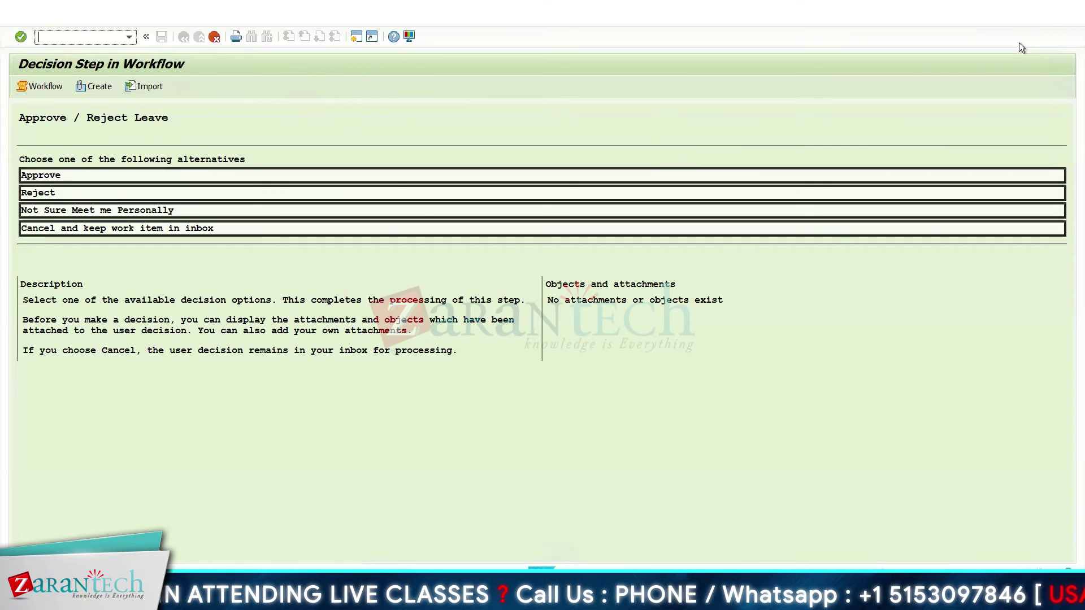
key("F3")
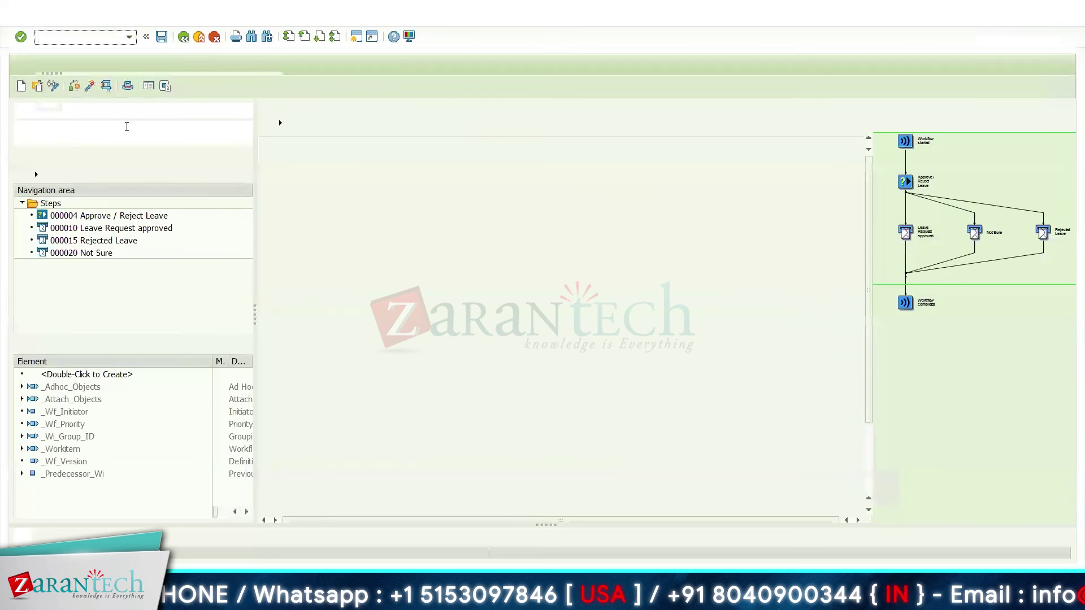
- List the pending workflow work items in the Business Workplace inbox
left_click(104, 85)
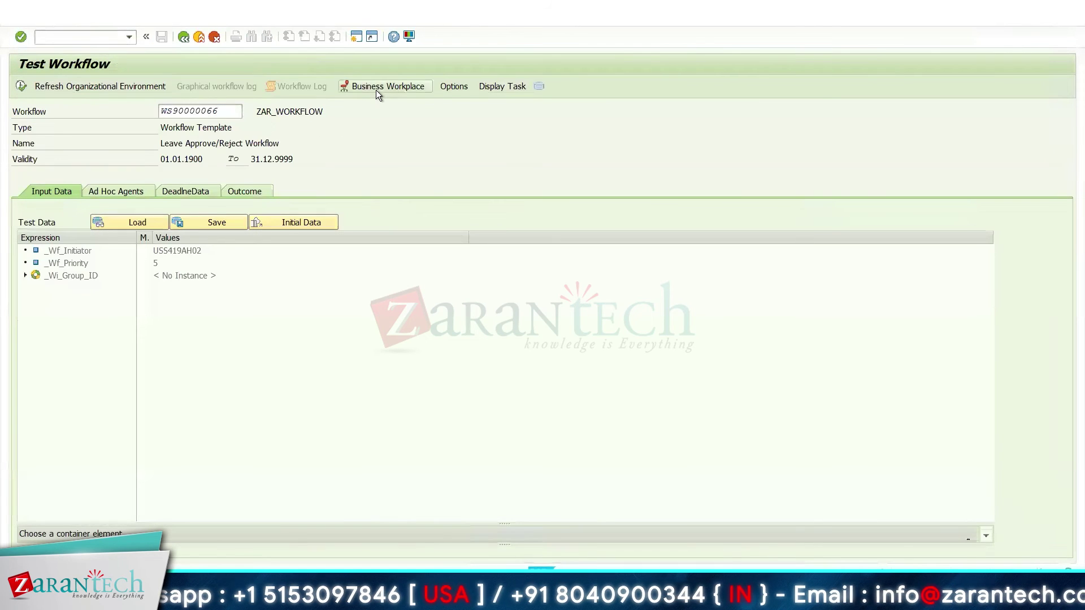
left_click(371, 91)
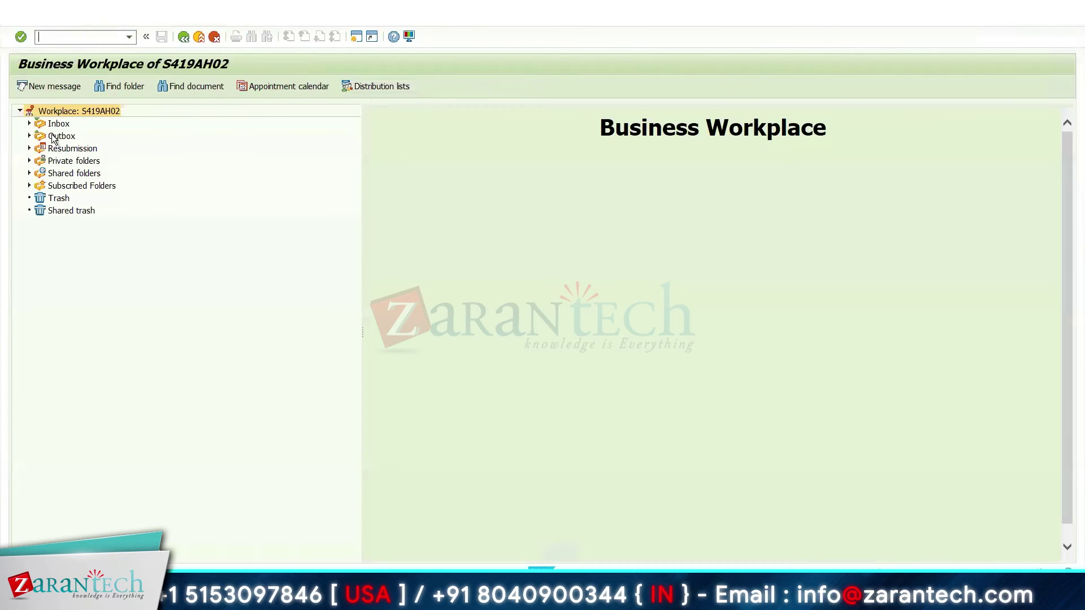
left_click(49, 124)
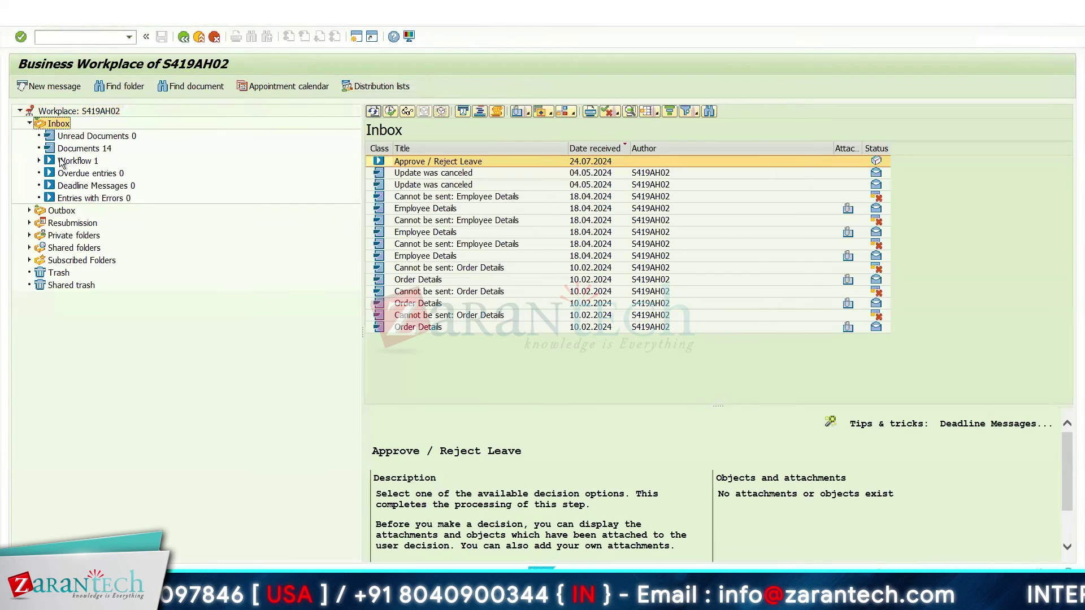
left_click(63, 161)
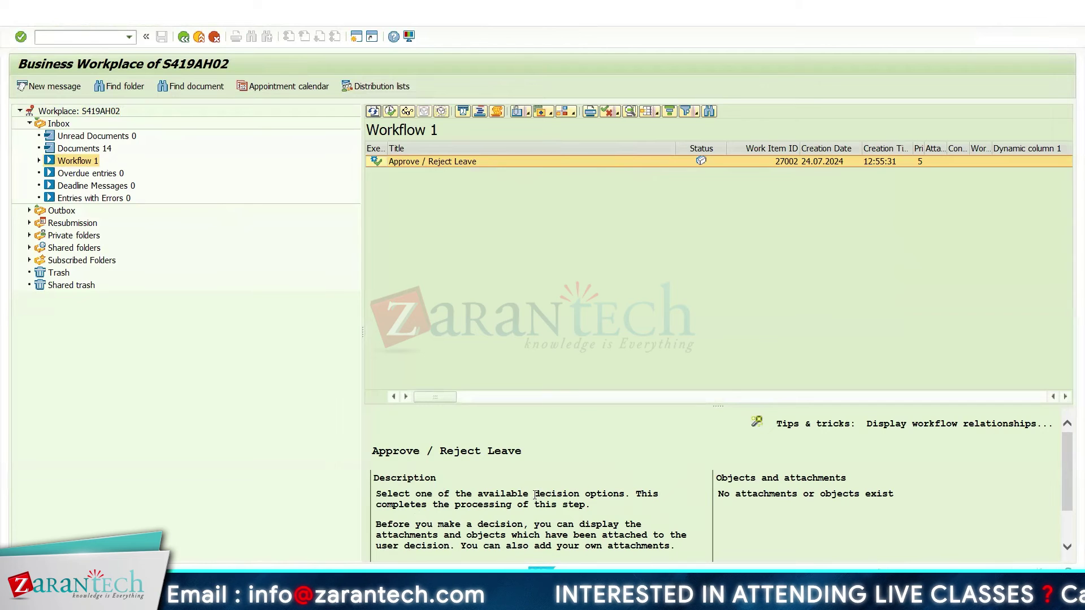
- Open the Approve / Reject Leave work item and decide Not Sure Meet me Personally
double_click(421, 164)
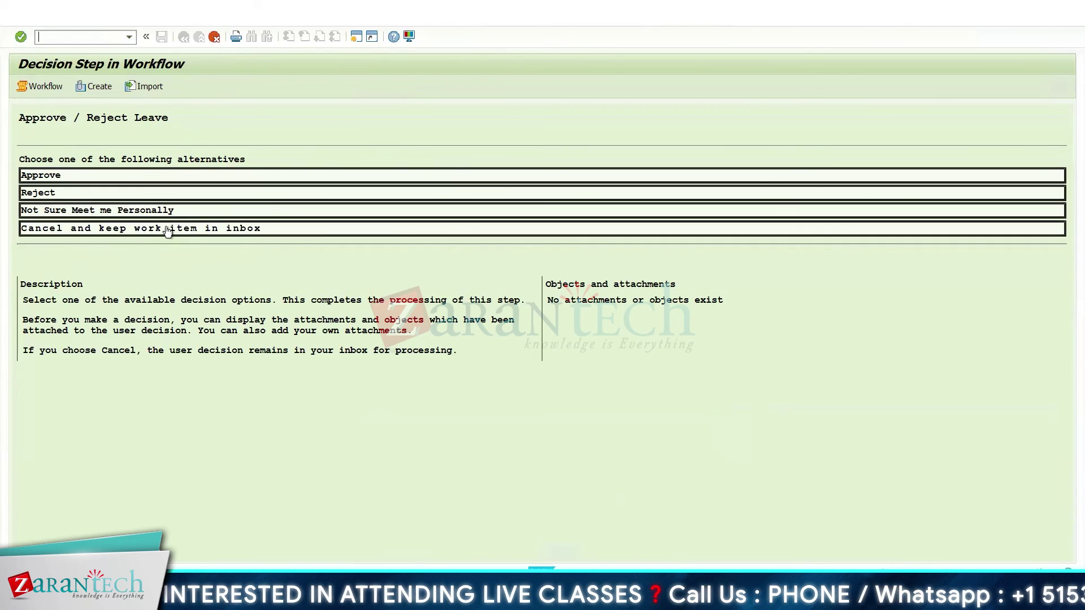
left_click(139, 229)
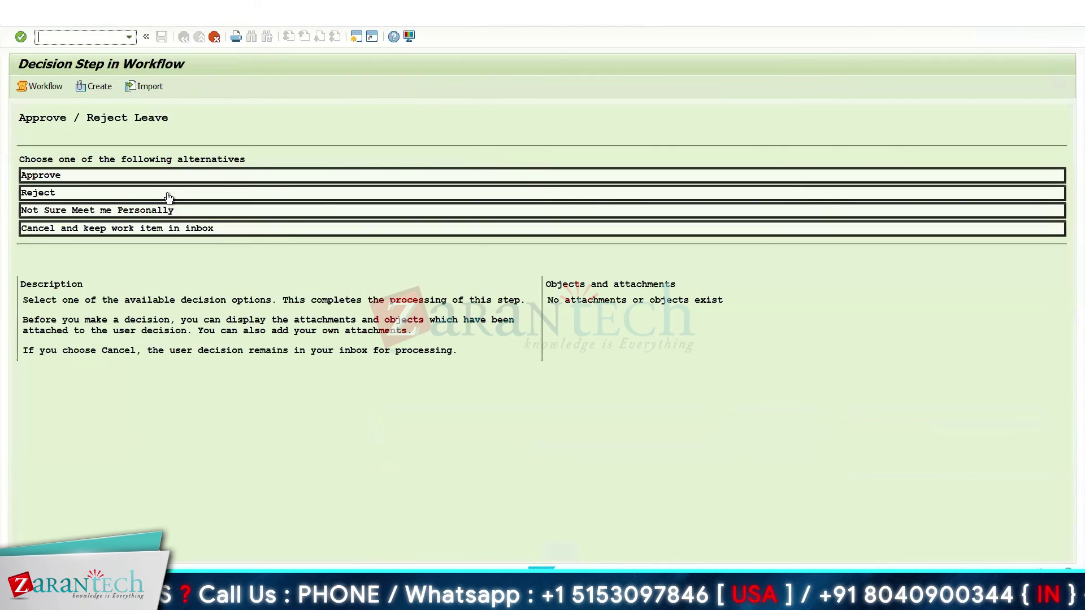
left_click(108, 210)
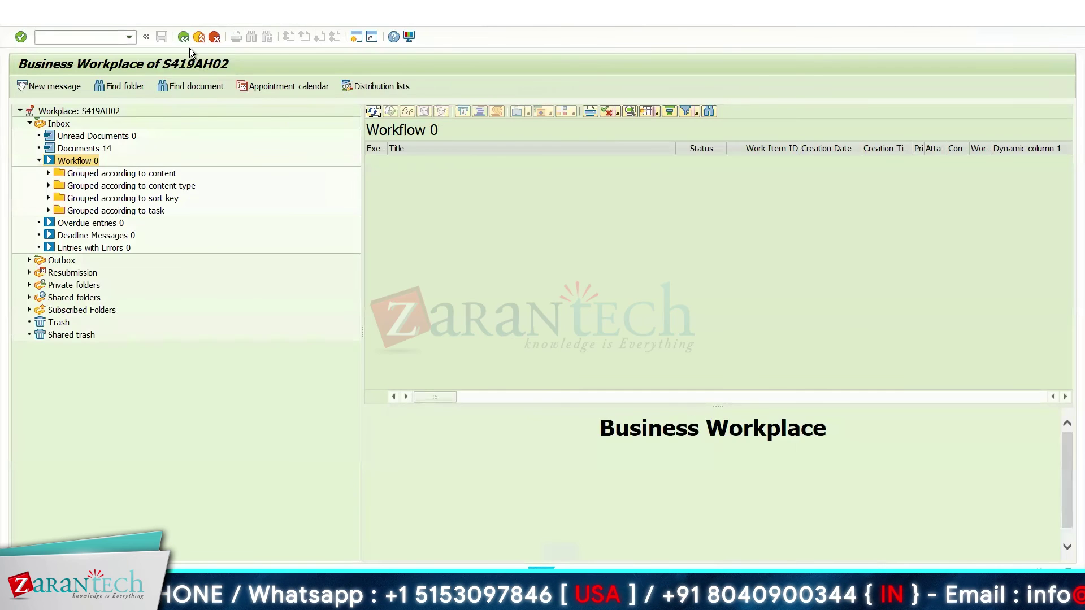
- Run another workflow test, answering the decision with Not Sure Meet me Personally
left_click(184, 38)
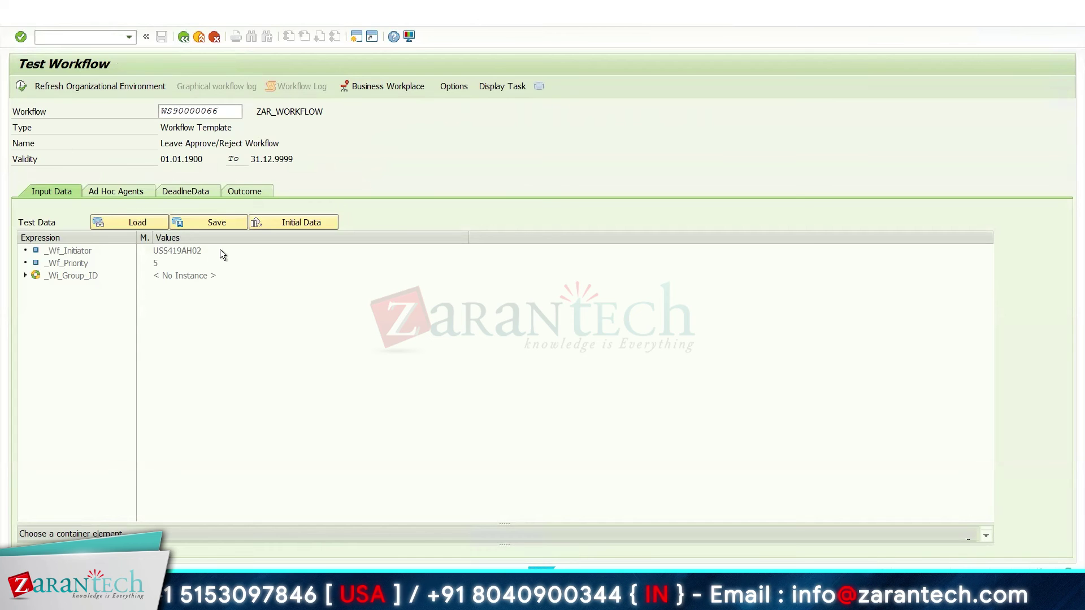
left_click(23, 86)
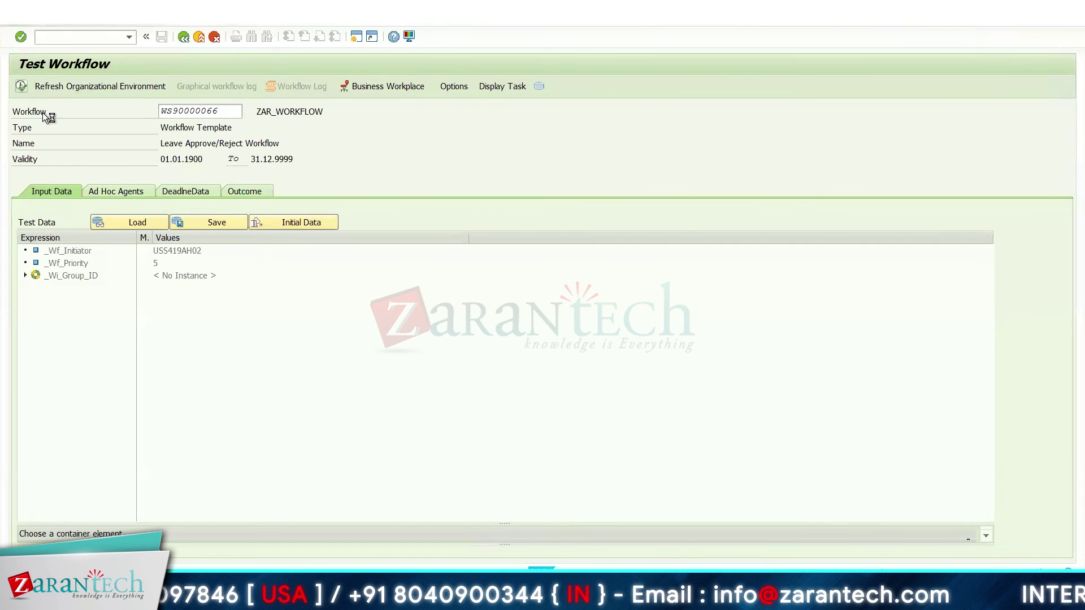
left_click(113, 210)
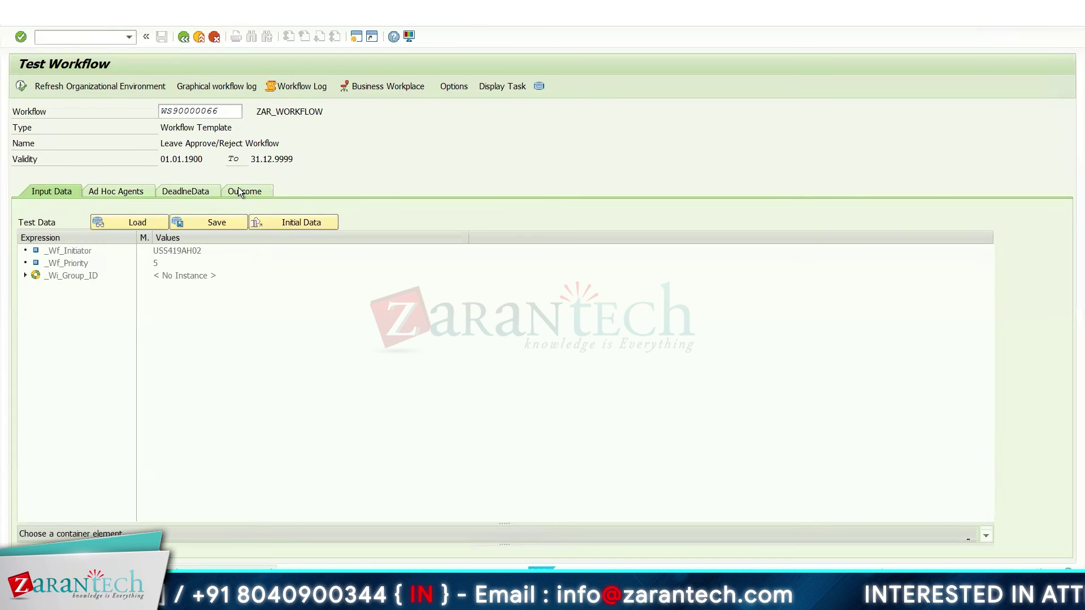
- Confirm the Not Sure result in the workflow log, then return to ZAR_WORKFLOW in Workflow Builder
left_click(283, 85)
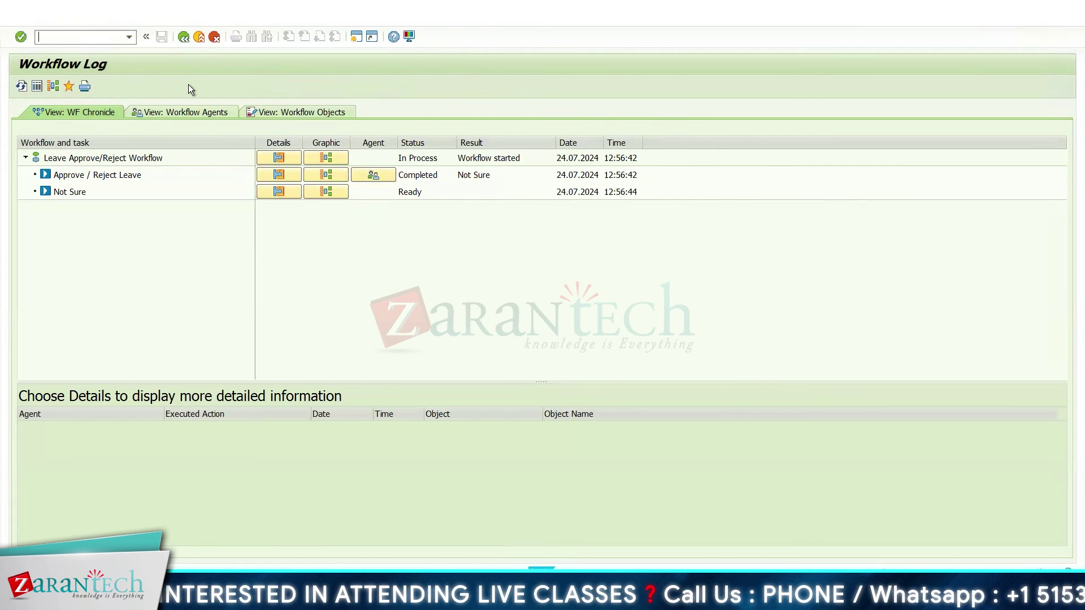
left_click(184, 37)
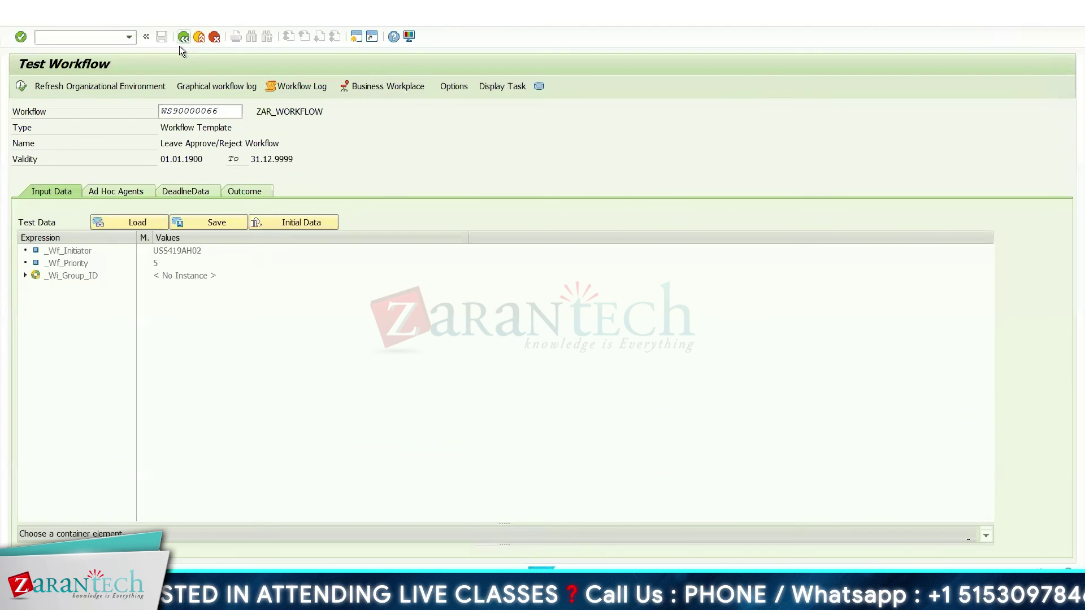
left_click(182, 40)
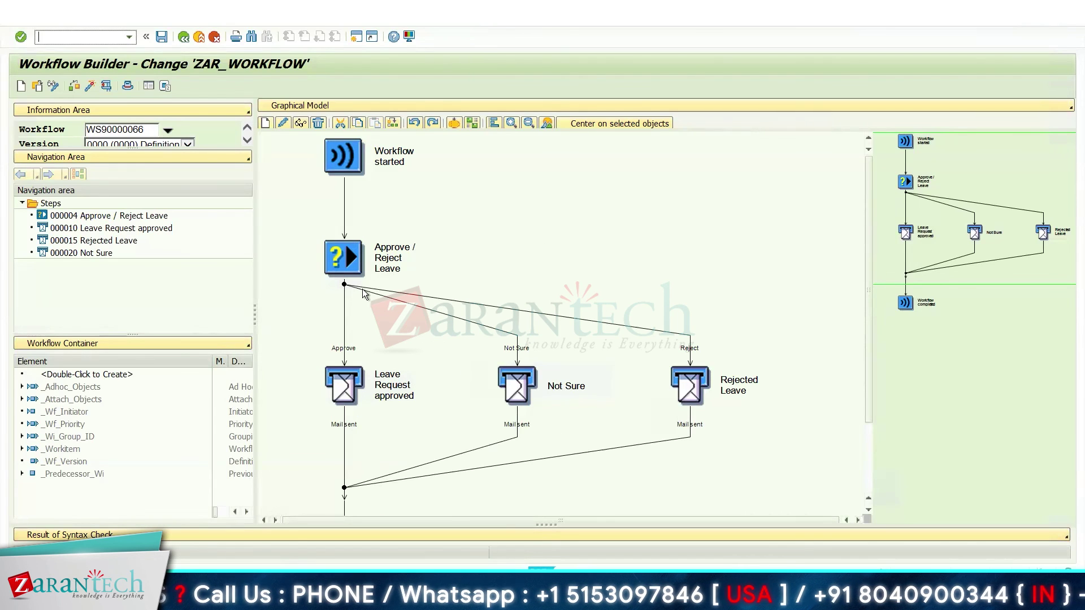
- Review the Approve / Reject Leave Decision tab, then select the Notion lesson's heading text
left_click(349, 258)
double_click(348, 259)
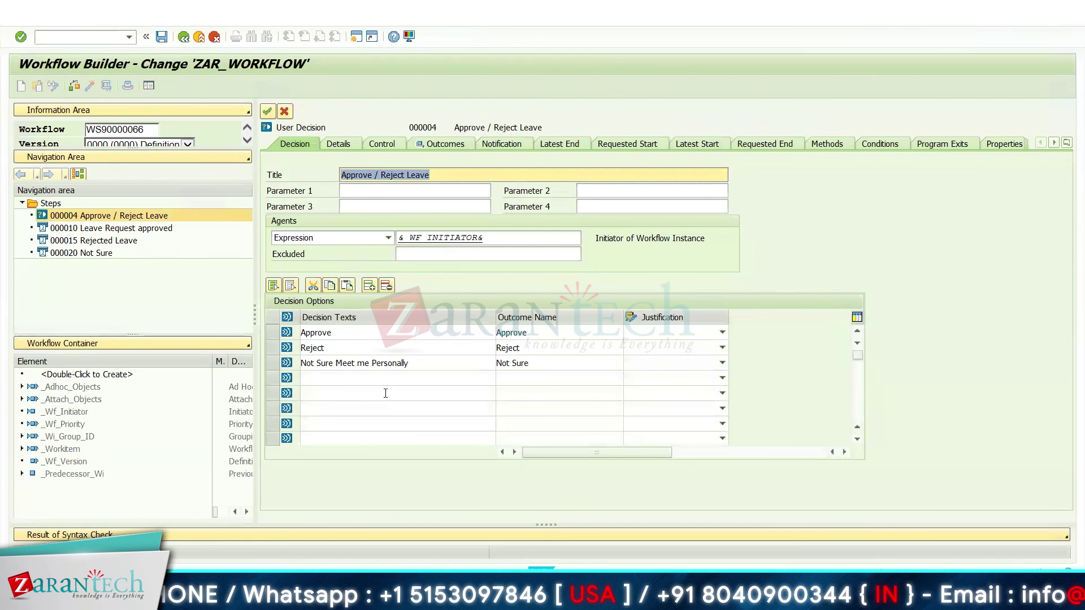
left_click(270, 113)
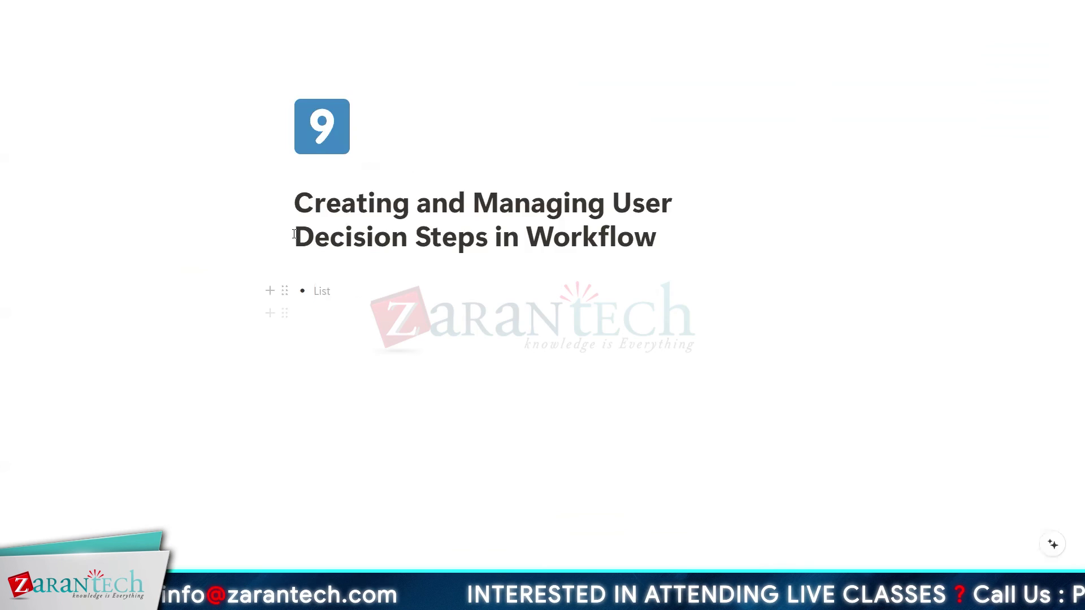
left_click_drag(281, 208, 724, 257)
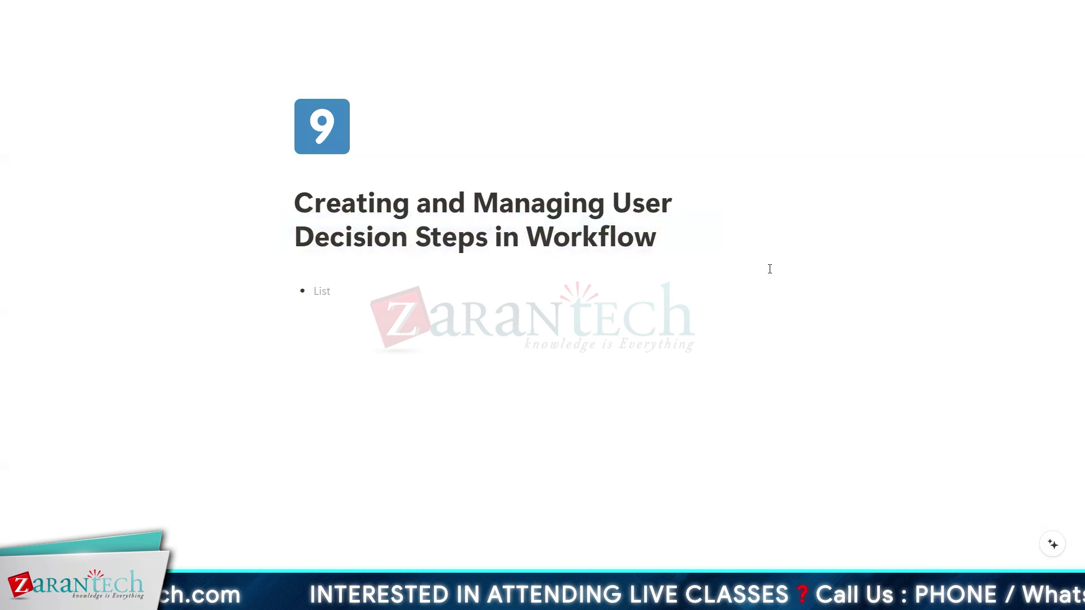